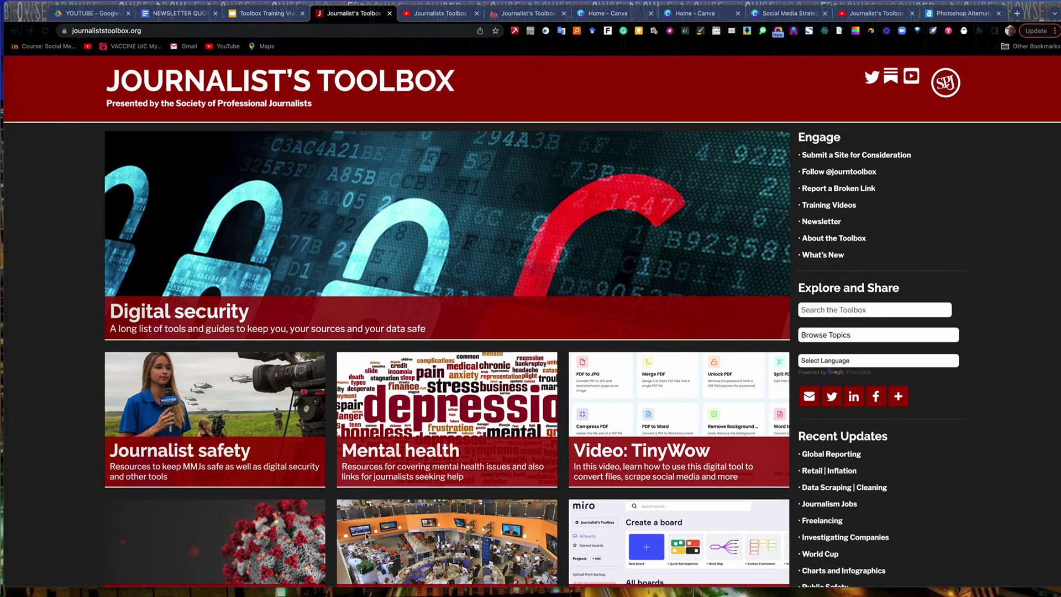
Step: Open the Transcription tools tile and scroll through its list of tools, then back to the top
{"action": "scroll", "coordinate": [366, 536], "scroll_direction": "down", "scroll_amount": 5}
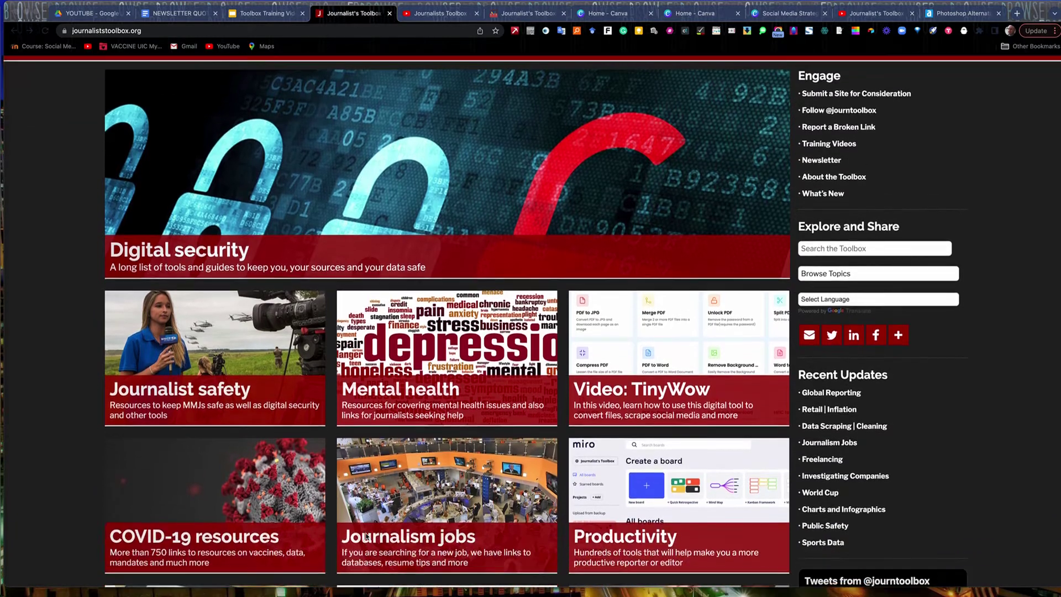
{"action": "scroll", "coordinate": [366, 536], "scroll_direction": "down", "scroll_amount": 7}
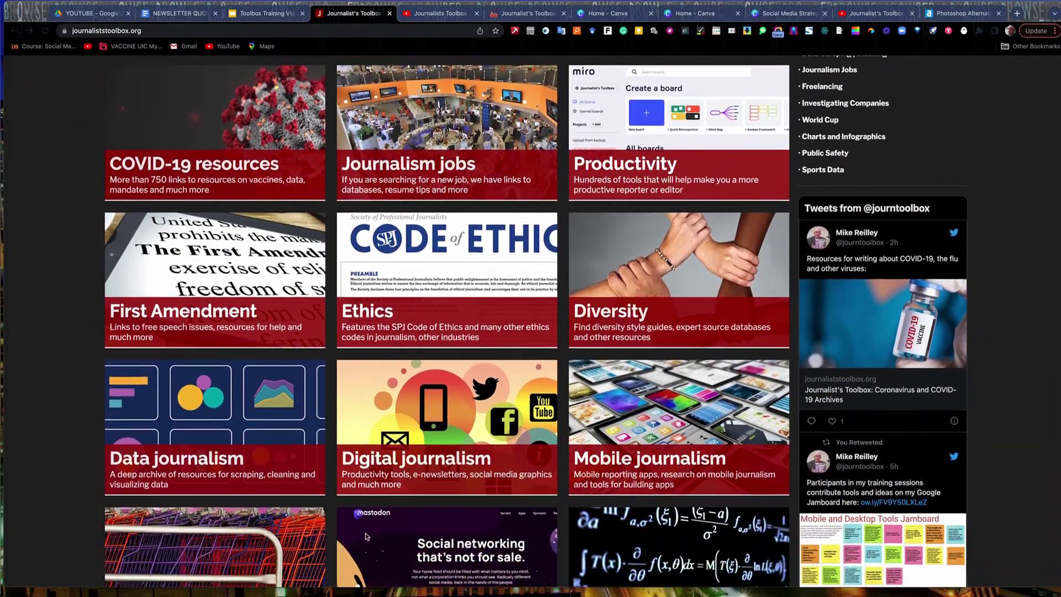
{"action": "scroll", "coordinate": [366, 536], "scroll_direction": "down", "scroll_amount": 3}
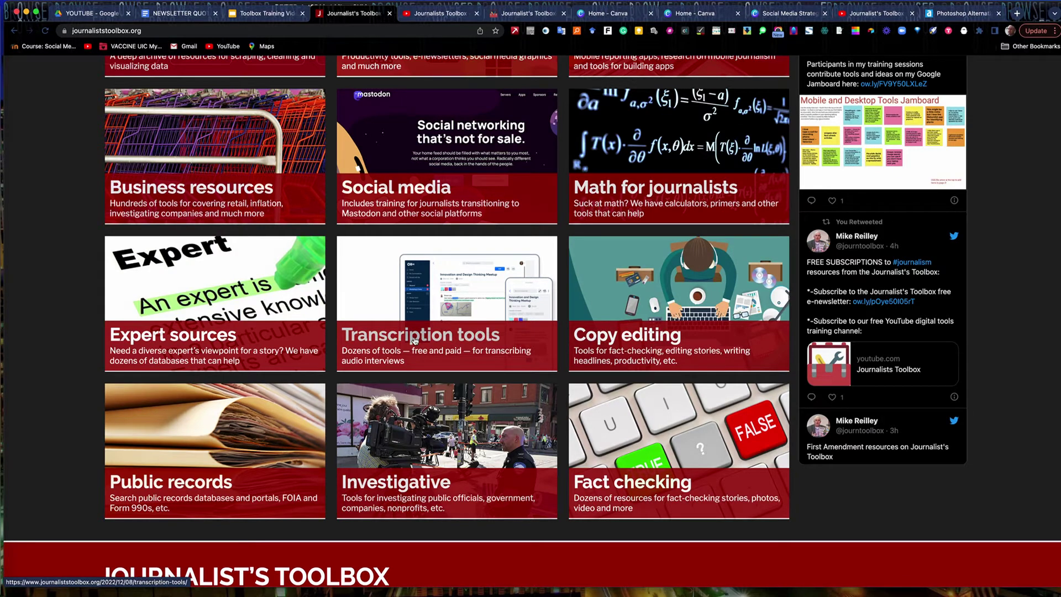
{"action": "left_click", "coordinate": [414, 340]}
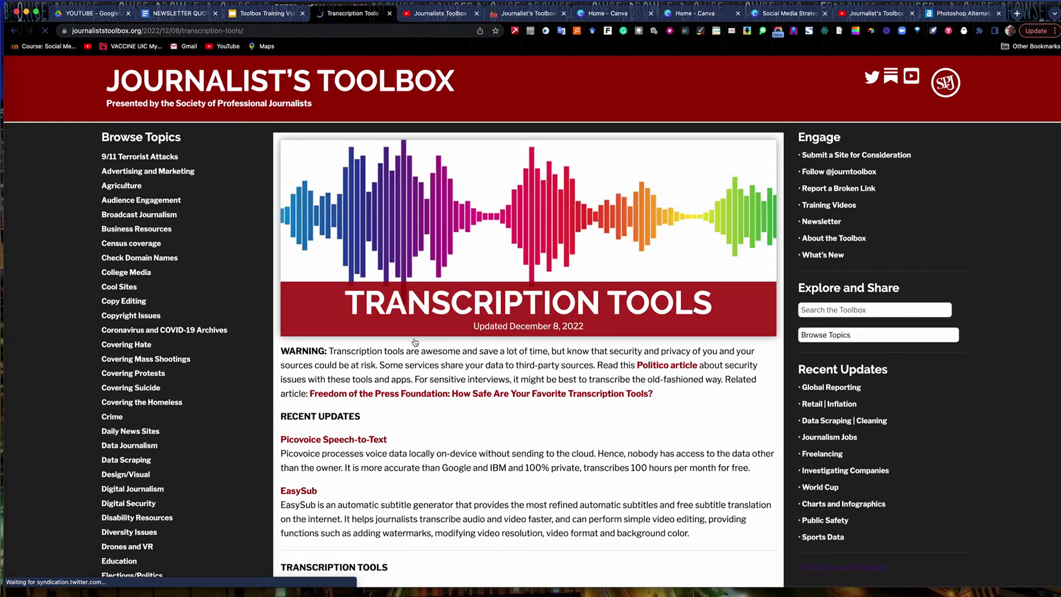
{"action": "scroll", "coordinate": [416, 348], "scroll_direction": "down", "scroll_amount": 15}
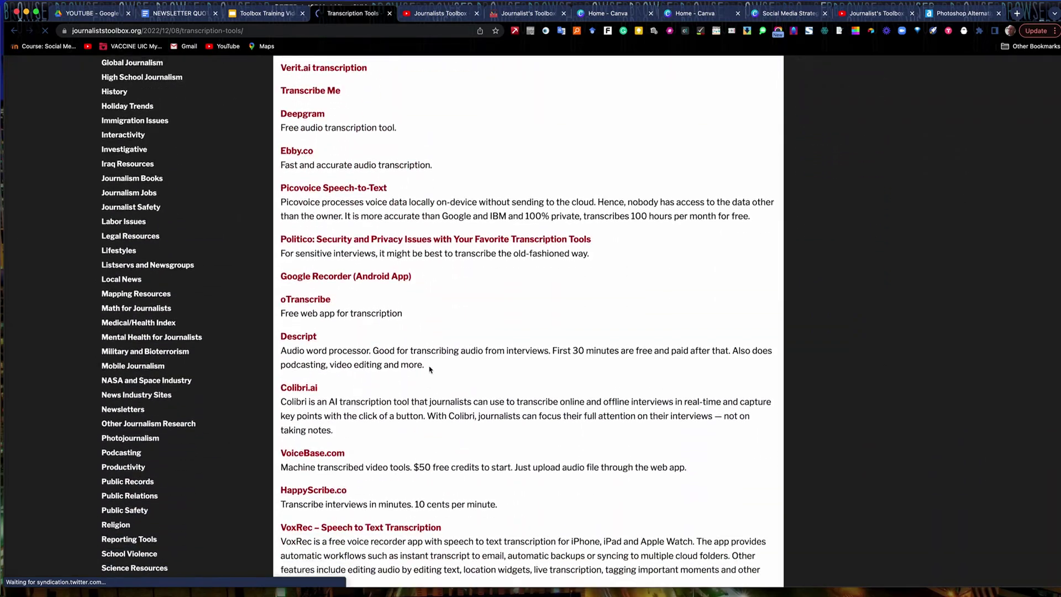
{"action": "scroll", "coordinate": [429, 366], "scroll_direction": "down", "scroll_amount": 12}
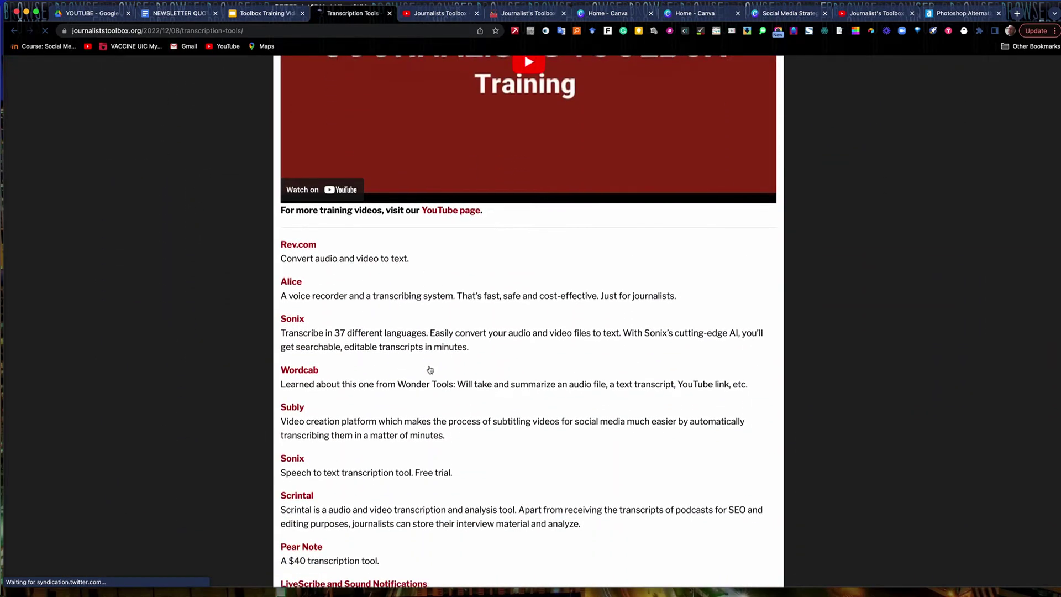
{"action": "scroll", "coordinate": [429, 370], "scroll_direction": "down", "scroll_amount": 3}
{"action": "scroll", "coordinate": [430, 369], "scroll_direction": "up", "scroll_amount": 15}
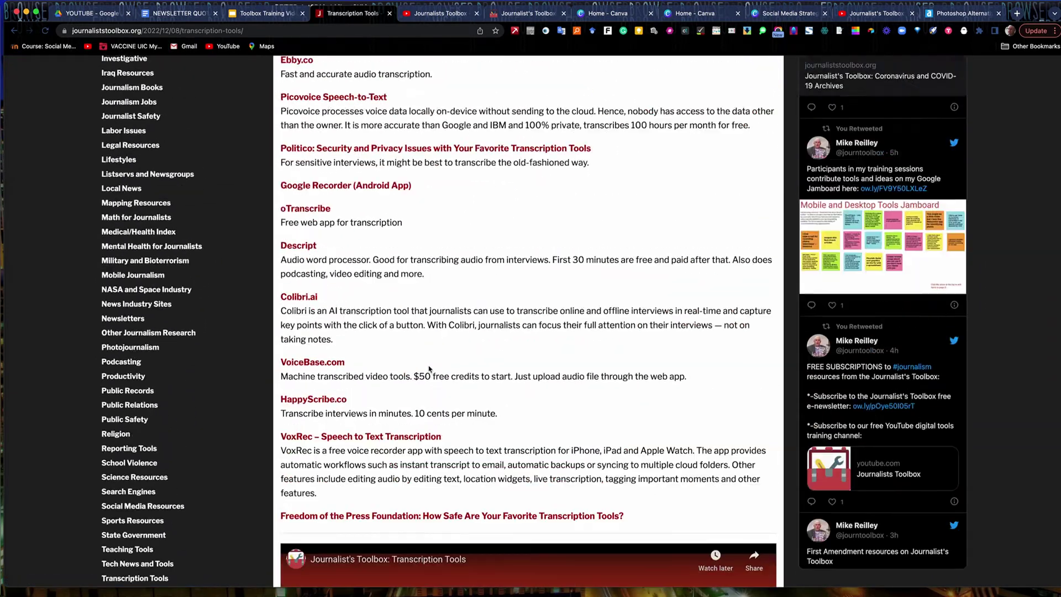
{"action": "scroll", "coordinate": [429, 369], "scroll_direction": "up", "scroll_amount": 15}
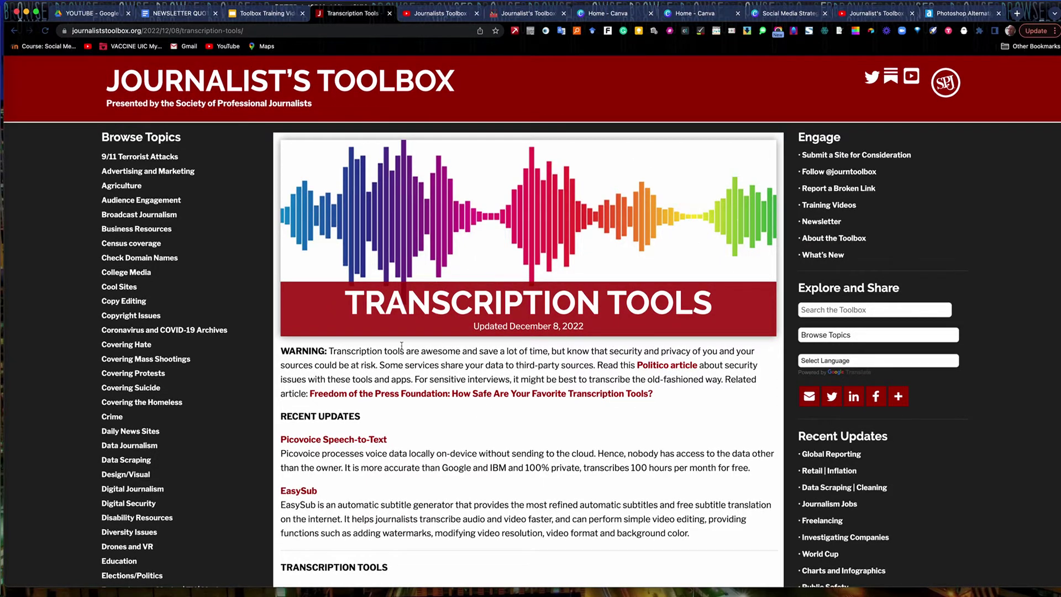
Step: Switch to the Journalists Toolbox YouTube tab and browse its Videos grid down and back up
{"action": "left_click", "coordinate": [812, 206]}
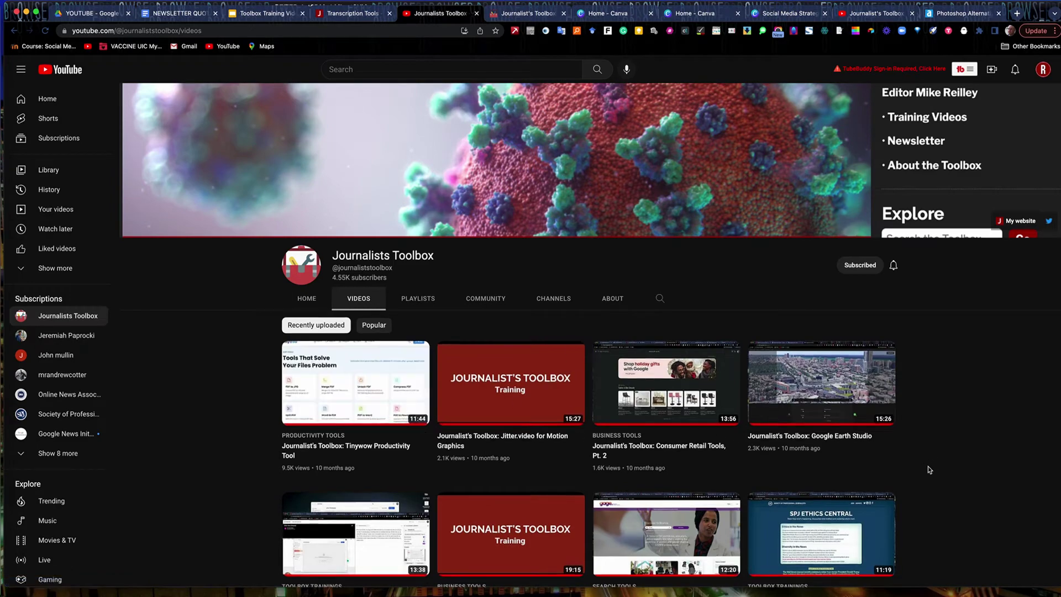
{"action": "scroll", "coordinate": [928, 465], "scroll_direction": "down", "scroll_amount": 6}
{"action": "scroll", "coordinate": [929, 468], "scroll_direction": "down", "scroll_amount": 14}
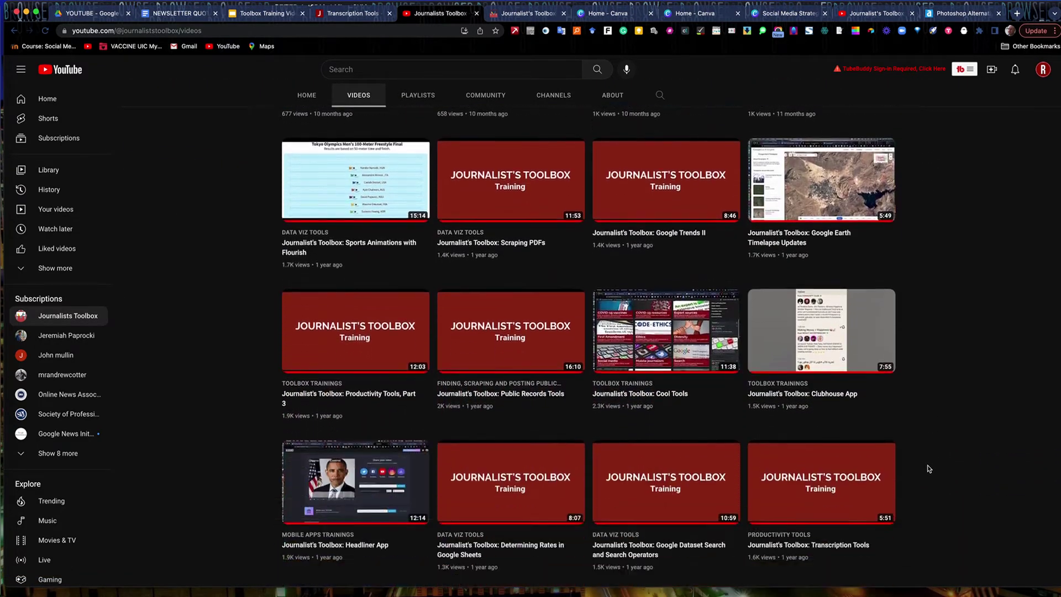
{"action": "scroll", "coordinate": [929, 469], "scroll_direction": "down", "scroll_amount": 14}
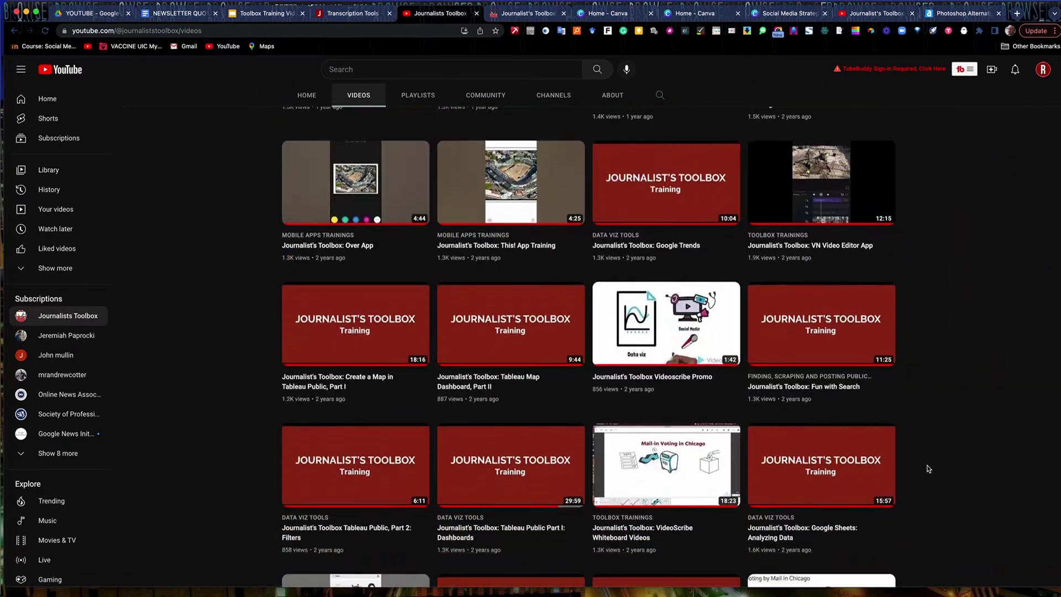
{"action": "scroll", "coordinate": [929, 468], "scroll_direction": "down", "scroll_amount": 4}
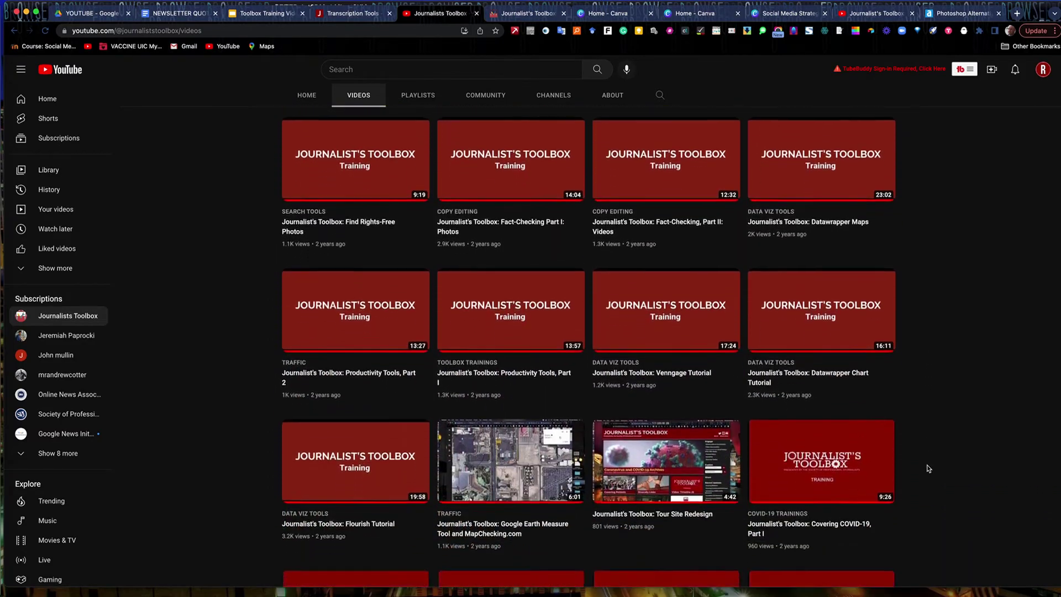
{"action": "scroll", "coordinate": [928, 468], "scroll_direction": "up", "scroll_amount": 15}
{"action": "scroll", "coordinate": [929, 468], "scroll_direction": "up", "scroll_amount": 15}
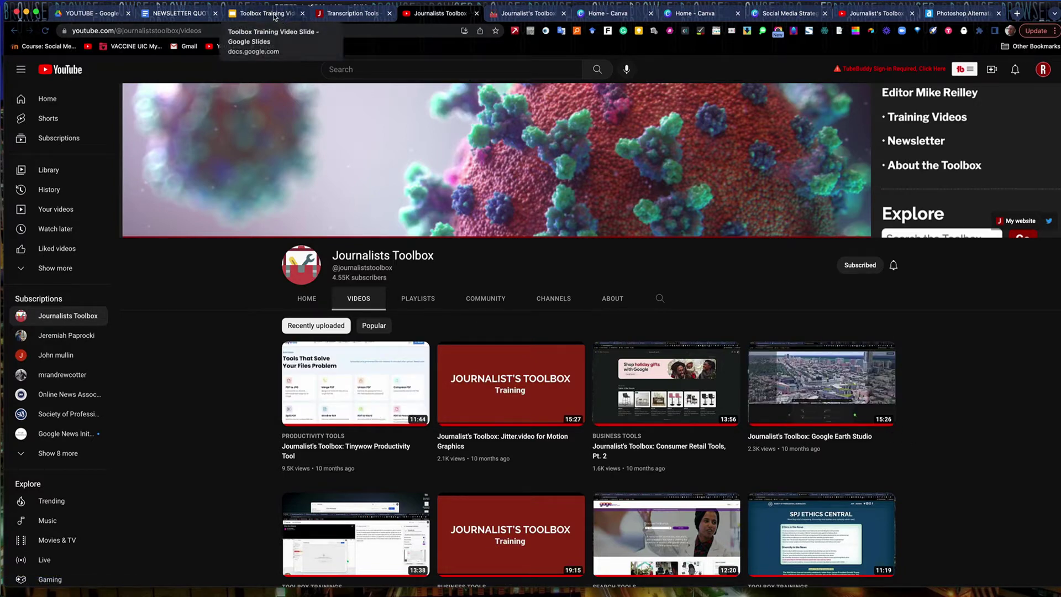
Step: Go through the Transcription Tools tab to the Journalist's Toolbox Substack newsletter tab
{"action": "left_click", "coordinate": [348, 14]}
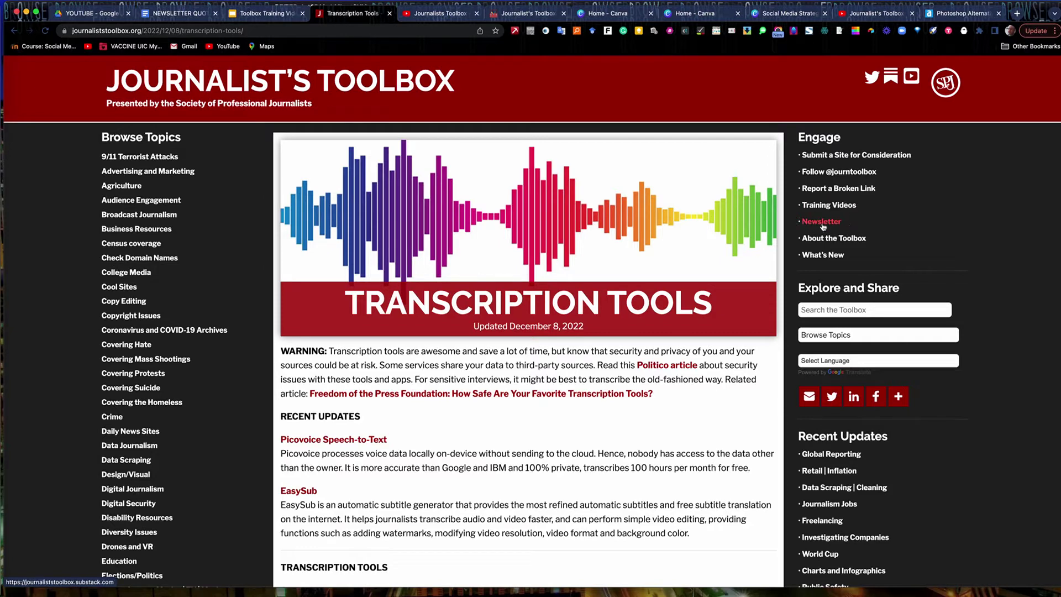
{"action": "left_click", "coordinate": [528, 13]}
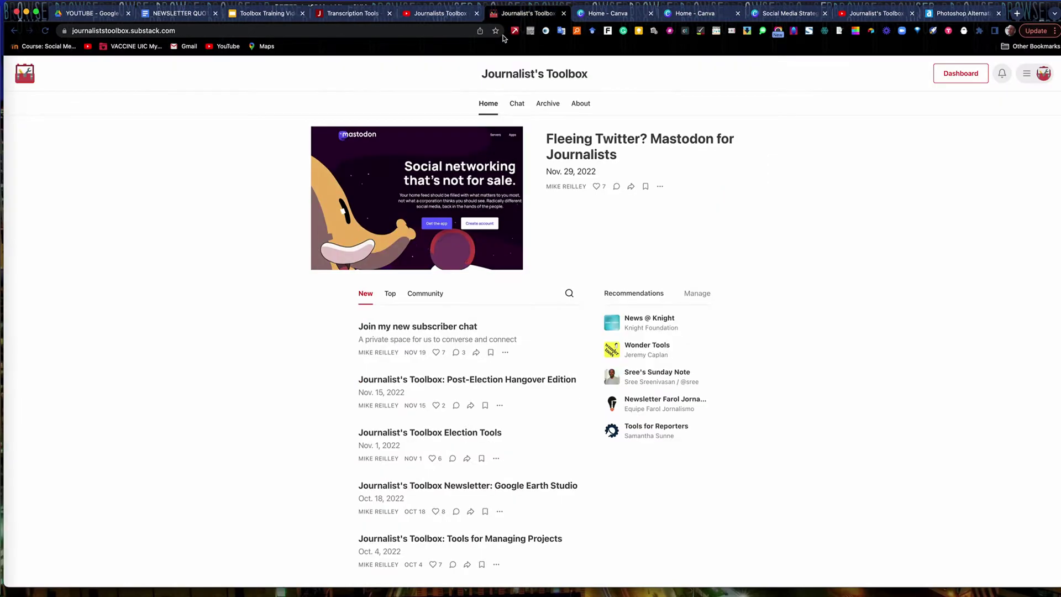
Step: Open the 'Fleeing Twitter? Mastodon for Journalists' post, read to the footer, and return to the title
{"action": "left_click", "coordinate": [578, 145]}
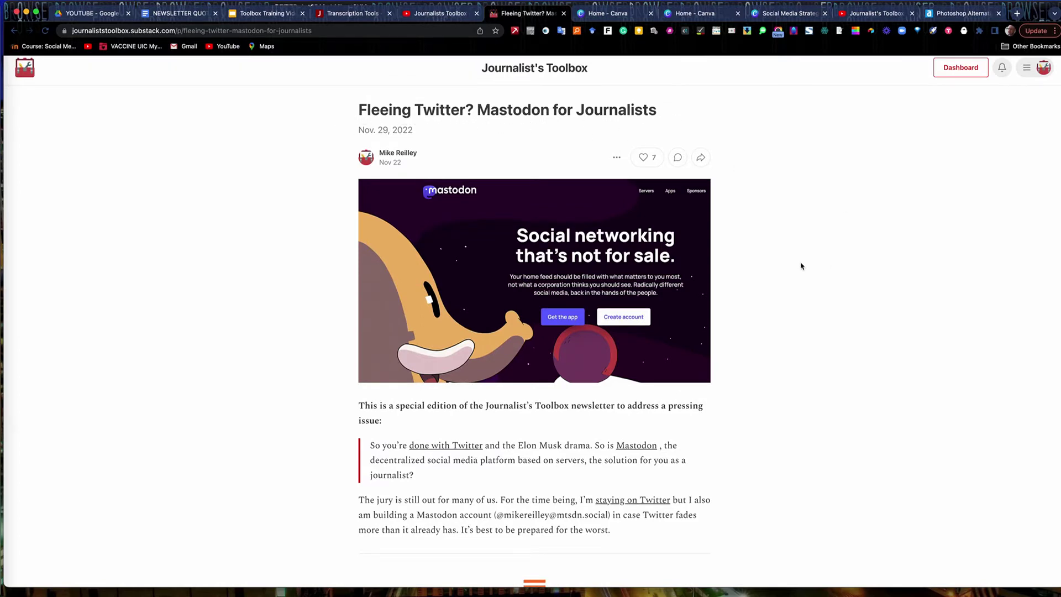
{"action": "scroll", "coordinate": [797, 261], "scroll_direction": "down", "scroll_amount": 3}
{"action": "scroll", "coordinate": [797, 261], "scroll_direction": "down", "scroll_amount": 5}
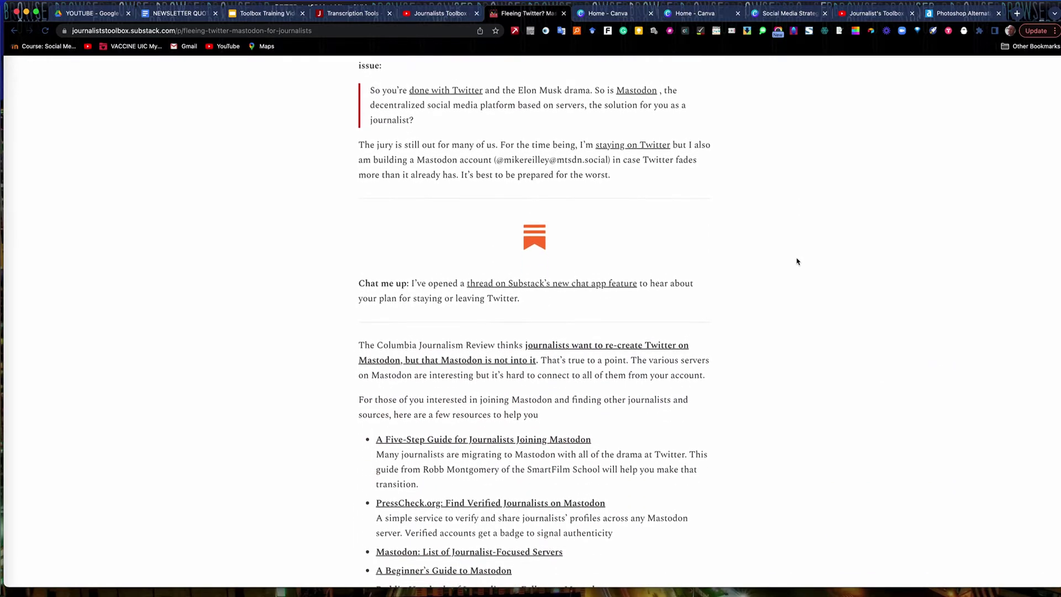
{"action": "scroll", "coordinate": [796, 260], "scroll_direction": "down", "scroll_amount": 2}
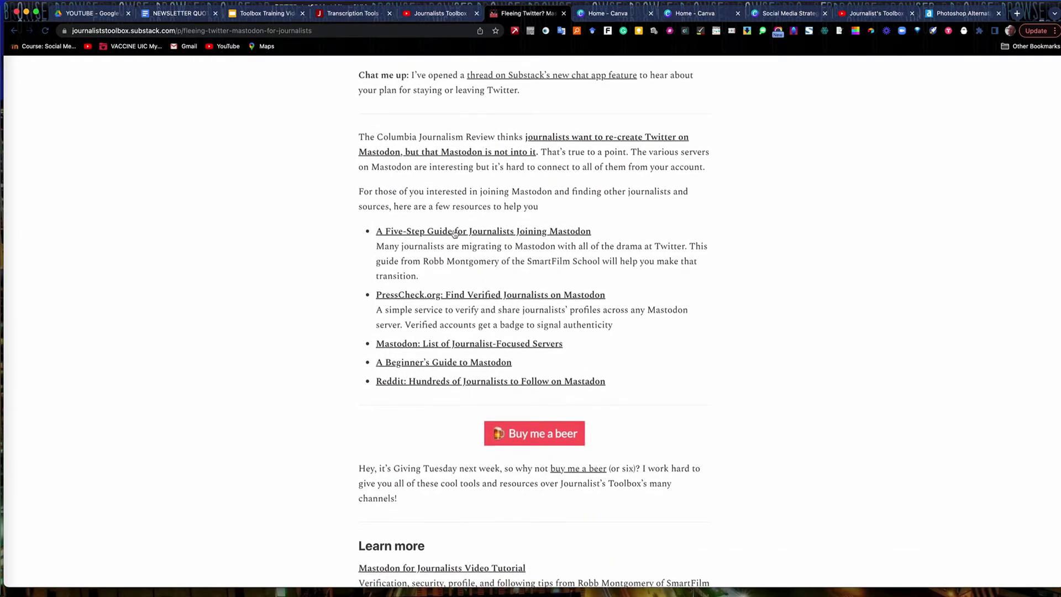
{"action": "scroll", "coordinate": [673, 175], "scroll_direction": "down", "scroll_amount": 8}
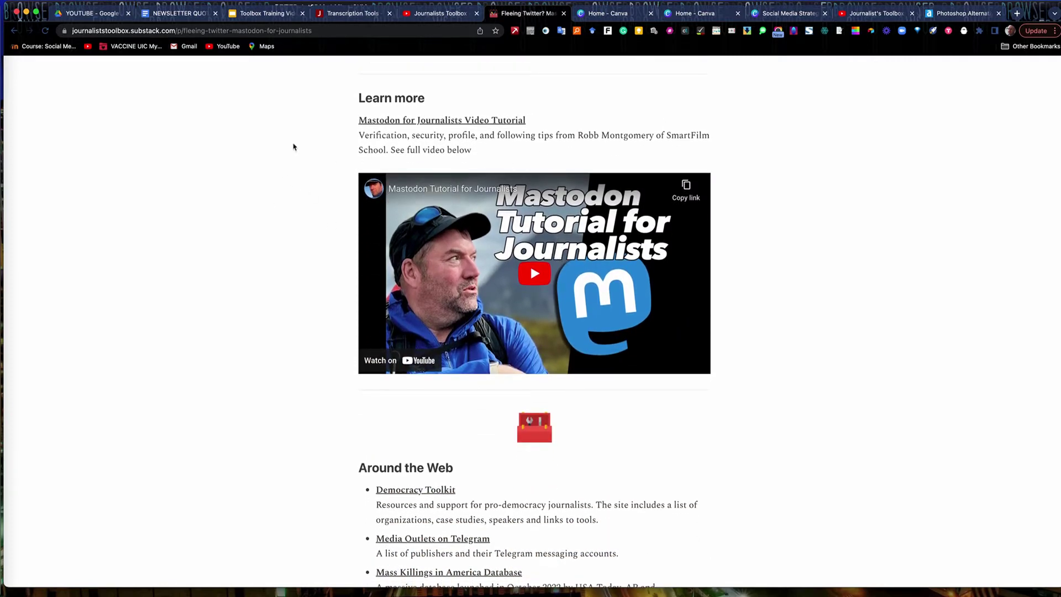
{"action": "scroll", "coordinate": [776, 393], "scroll_direction": "down", "scroll_amount": 4}
{"action": "scroll", "coordinate": [775, 393], "scroll_direction": "down", "scroll_amount": 3}
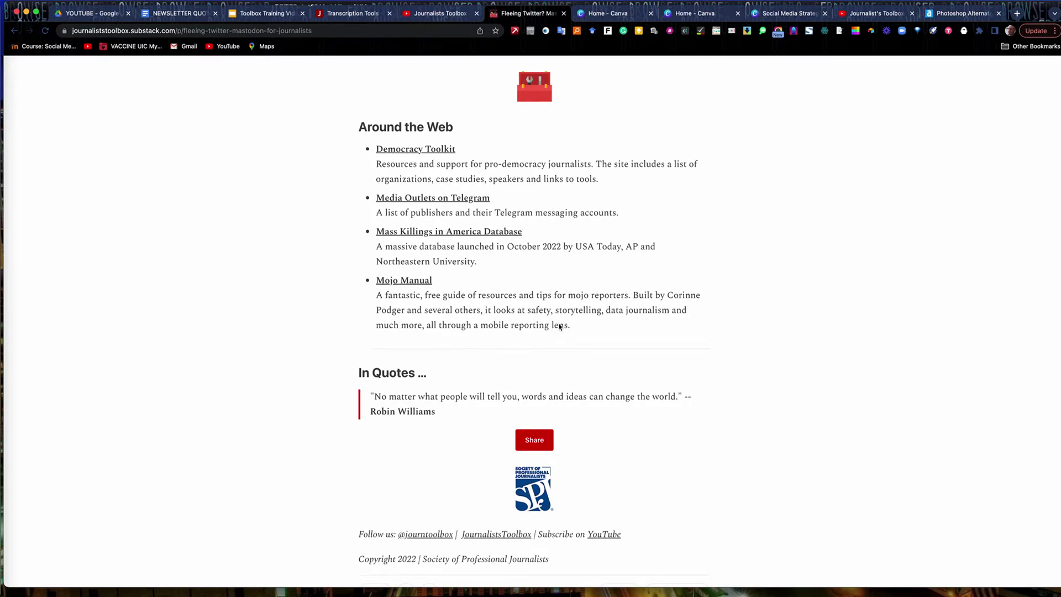
{"action": "scroll", "coordinate": [656, 314], "scroll_direction": "down", "scroll_amount": 3}
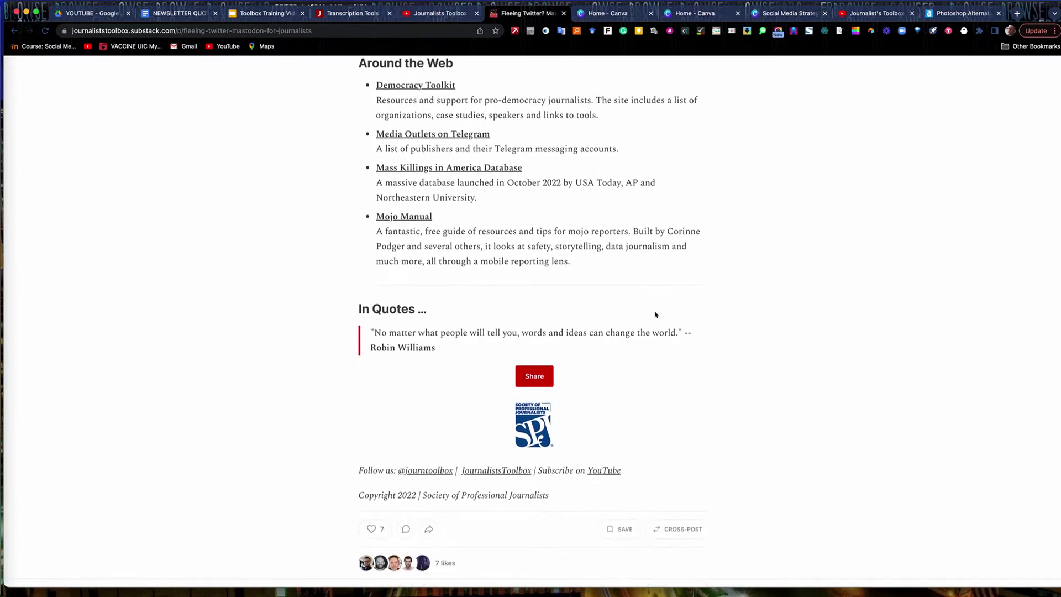
{"action": "scroll", "coordinate": [656, 314], "scroll_direction": "up", "scroll_amount": 2}
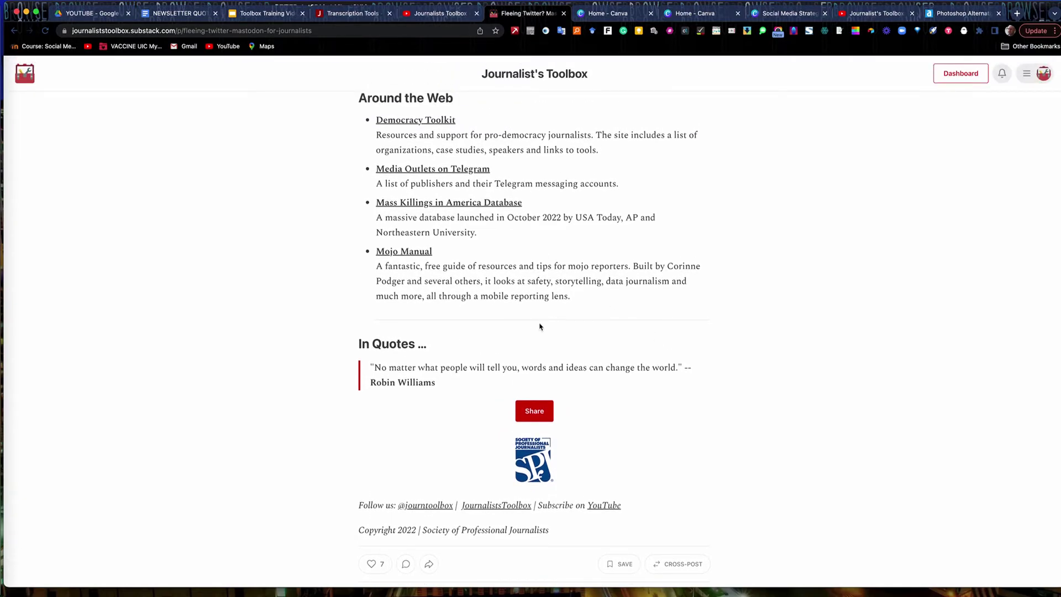
{"action": "scroll", "coordinate": [708, 316], "scroll_direction": "up", "scroll_amount": 15}
{"action": "scroll", "coordinate": [708, 317], "scroll_direction": "up", "scroll_amount": 5}
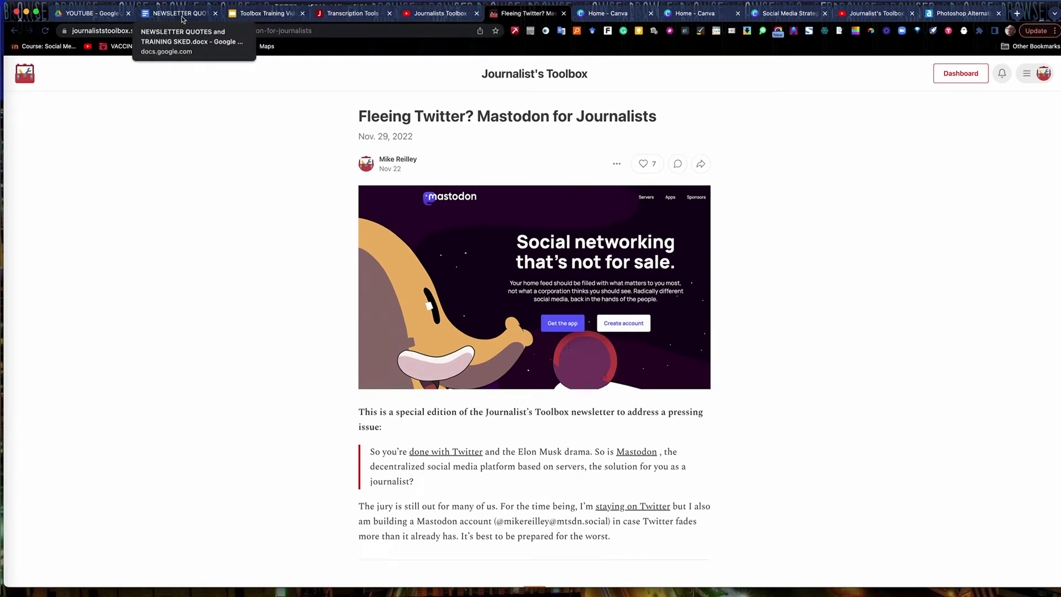
Step: Switch to the Toolbox Training Video Slide deck and present the Hacks and Docs slide as a slideshow
{"action": "left_click", "coordinate": [265, 14]}
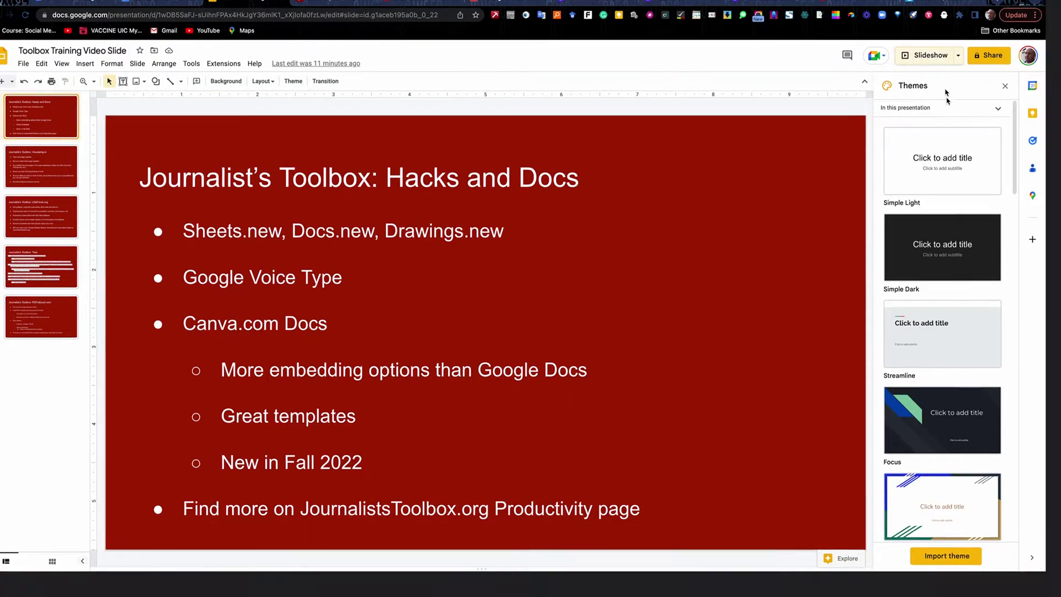
{"action": "left_click", "coordinate": [949, 72]}
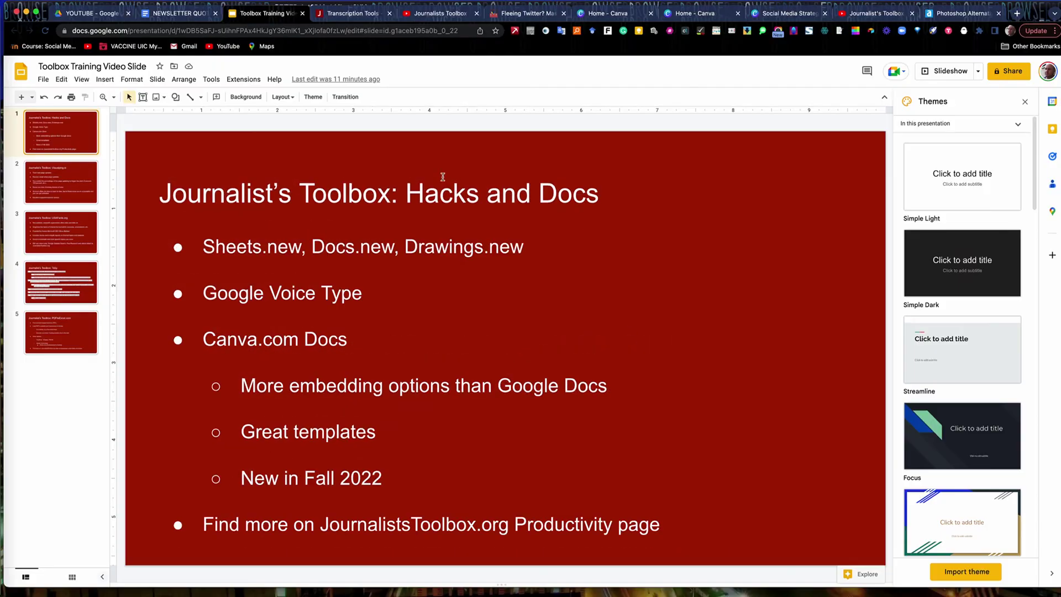
Step: Return to the Journalist's Toolbox homepage via its logo, glance at Browse Topics, and scroll the page
{"action": "left_click", "coordinate": [356, 14]}
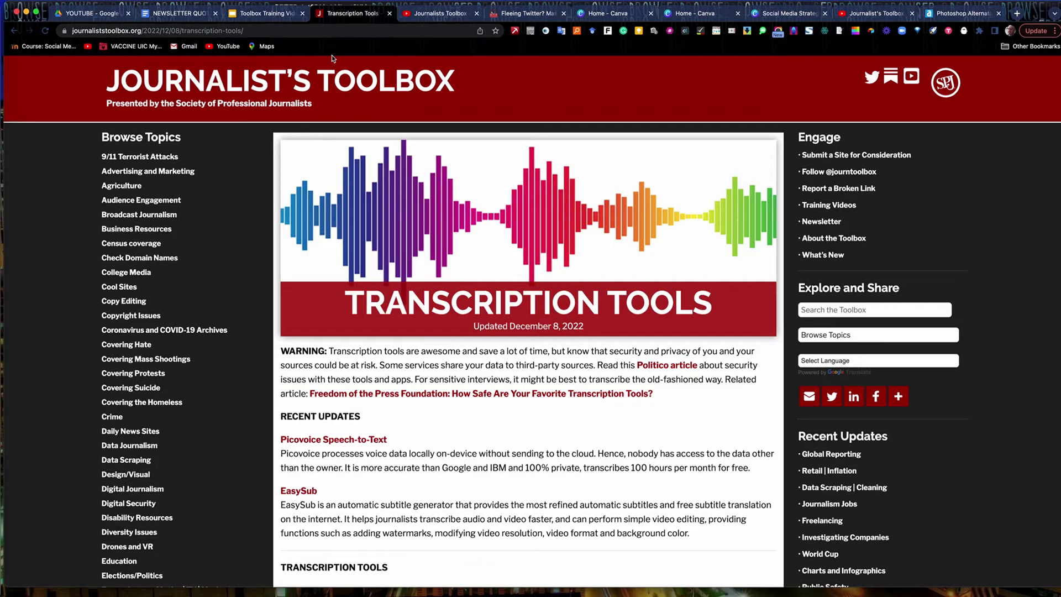
{"action": "left_click", "coordinate": [326, 87]}
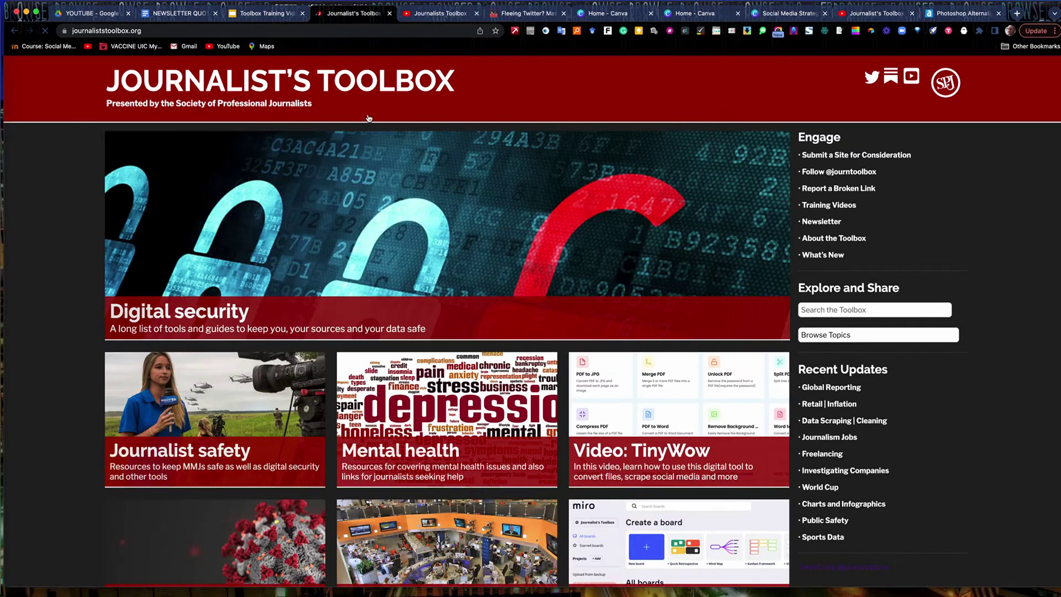
{"action": "left_click", "coordinate": [847, 337]}
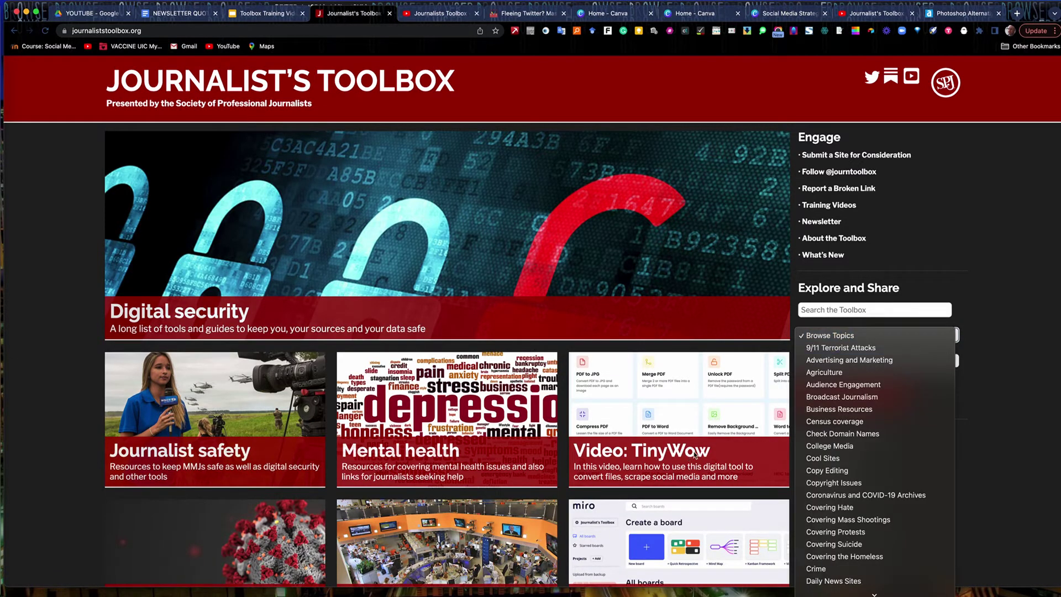
{"action": "left_click", "coordinate": [1037, 384]}
{"action": "scroll", "coordinate": [532, 503], "scroll_direction": "down", "scroll_amount": 3}
{"action": "scroll", "coordinate": [532, 503], "scroll_direction": "down", "scroll_amount": 5}
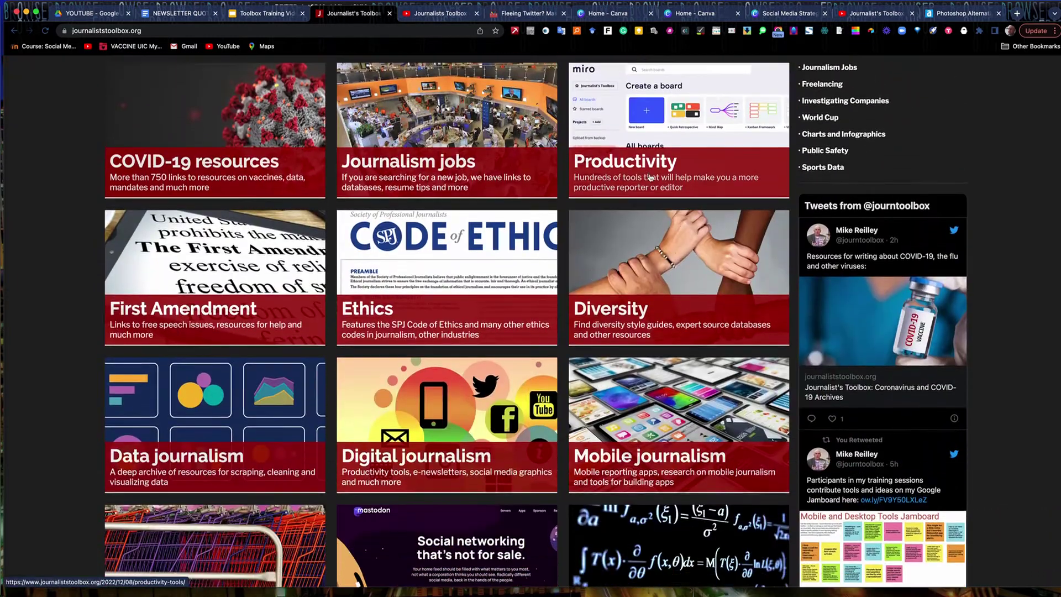
{"action": "scroll", "coordinate": [626, 155], "scroll_direction": "up", "scroll_amount": 7}
{"action": "scroll", "coordinate": [627, 155], "scroll_direction": "up", "scroll_amount": 1}
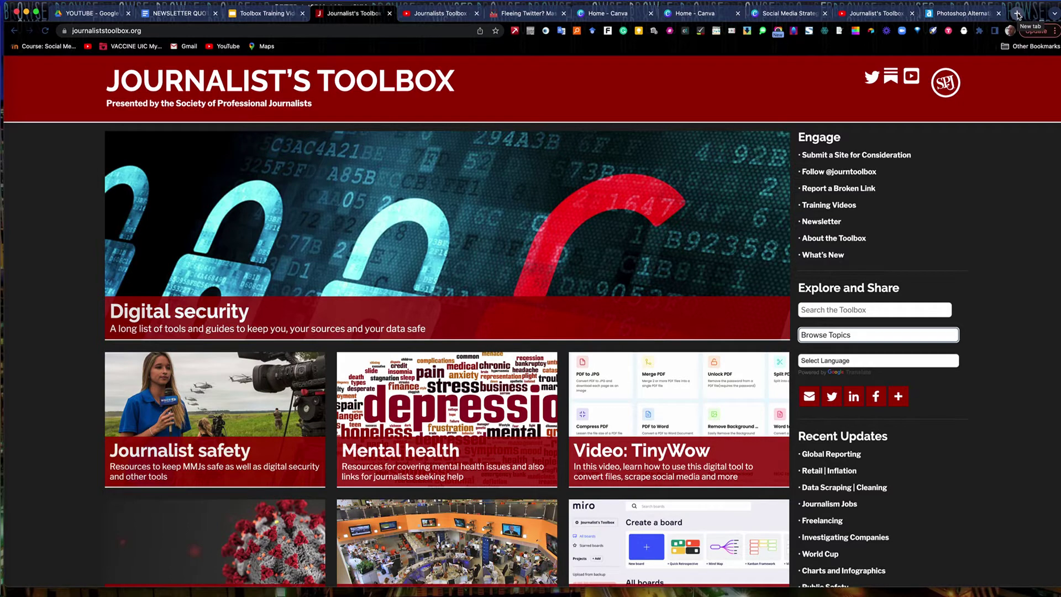
Step: In a new tab, go to drive.google.com
{"action": "left_click", "coordinate": [1018, 14]}
{"action": "type", "text": "drive\\"}
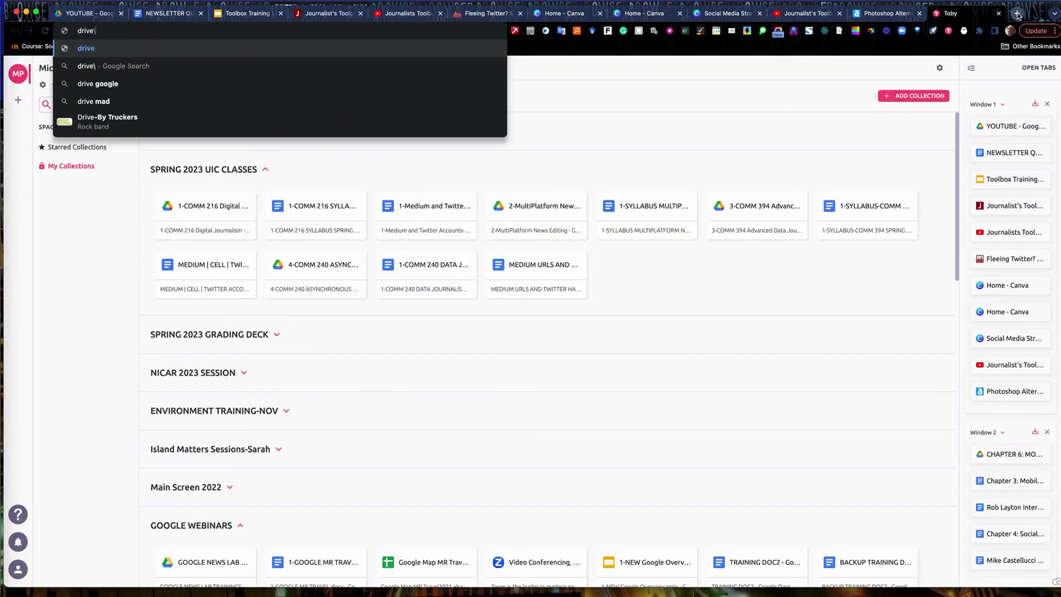
{"action": "key", "text": "BackSpace"}
{"action": "type", "text": ".g"}
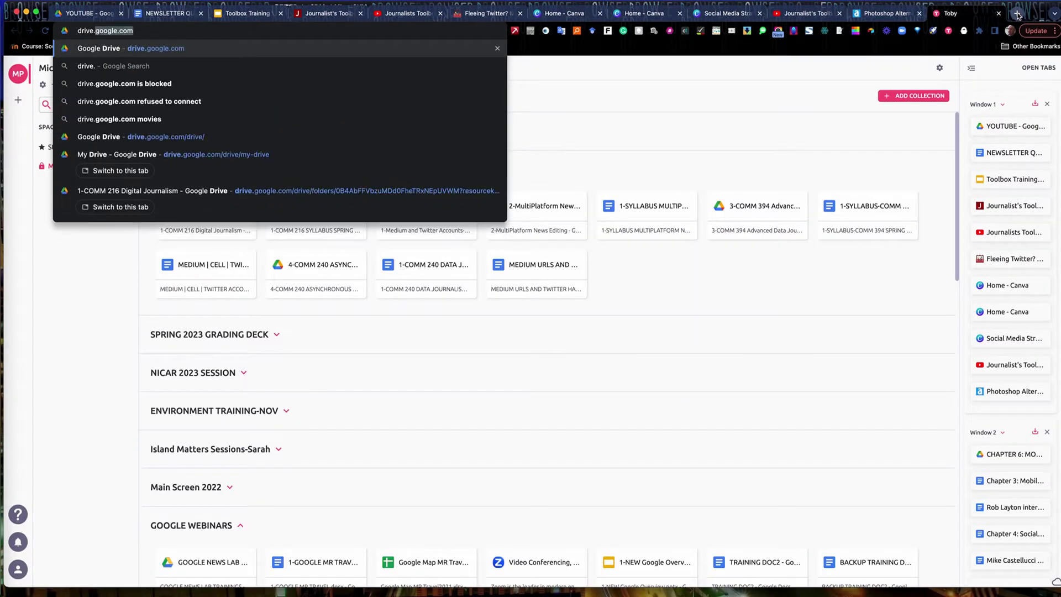
{"action": "key", "text": "Return"}
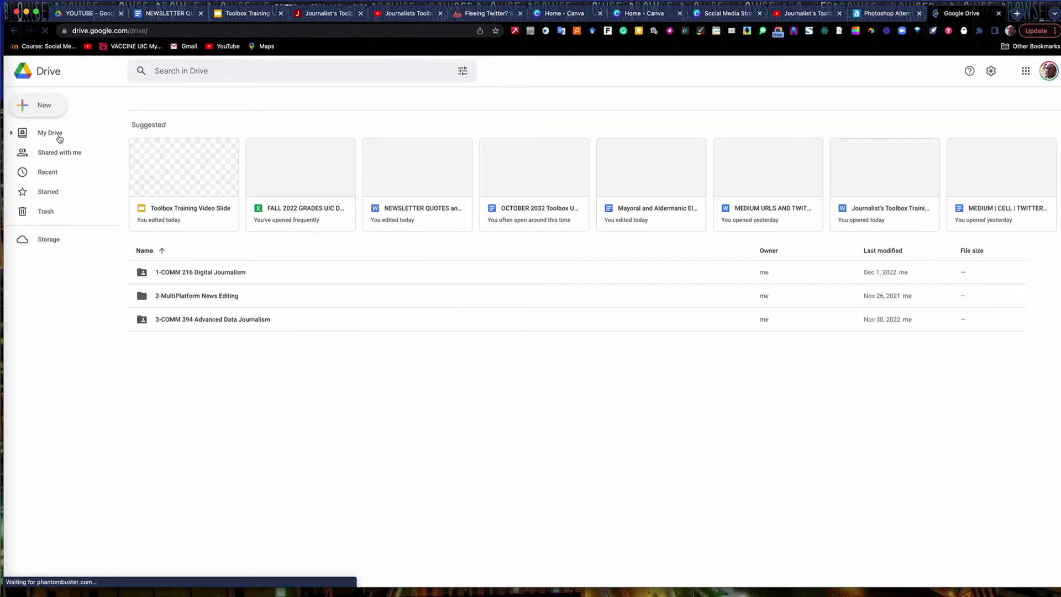
Step: Check the New menu's creation options in My Drive, then select the address bar
{"action": "left_click", "coordinate": [45, 107]}
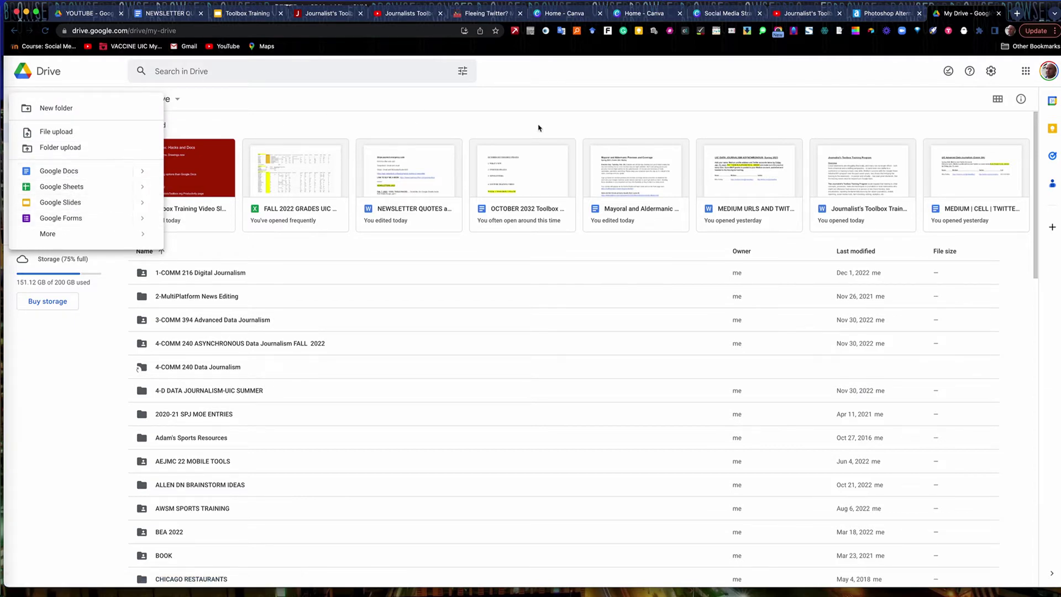
{"action": "left_click", "coordinate": [551, 83]}
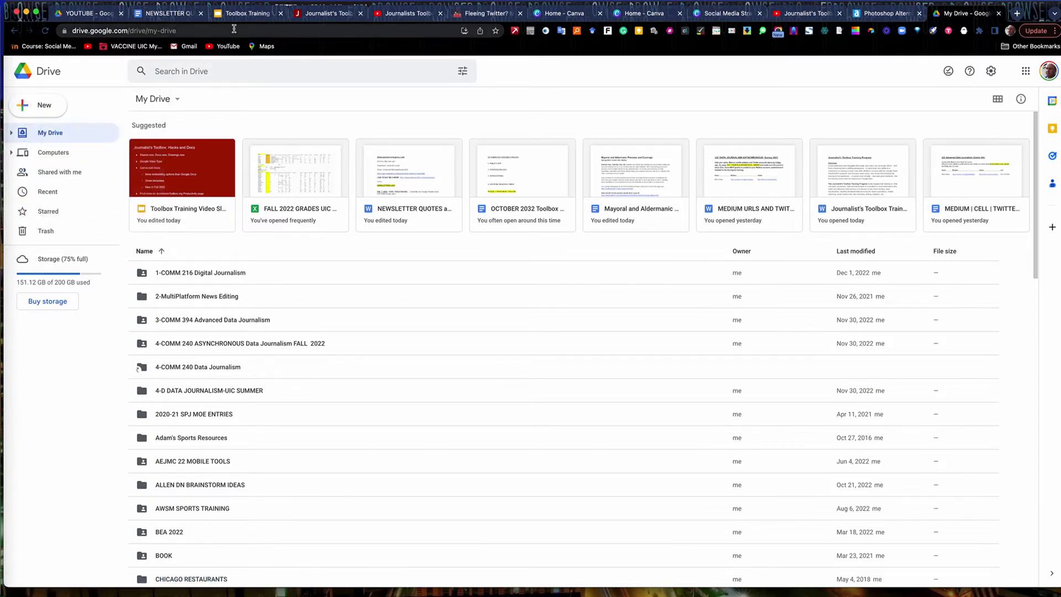
{"action": "left_click", "coordinate": [185, 31]}
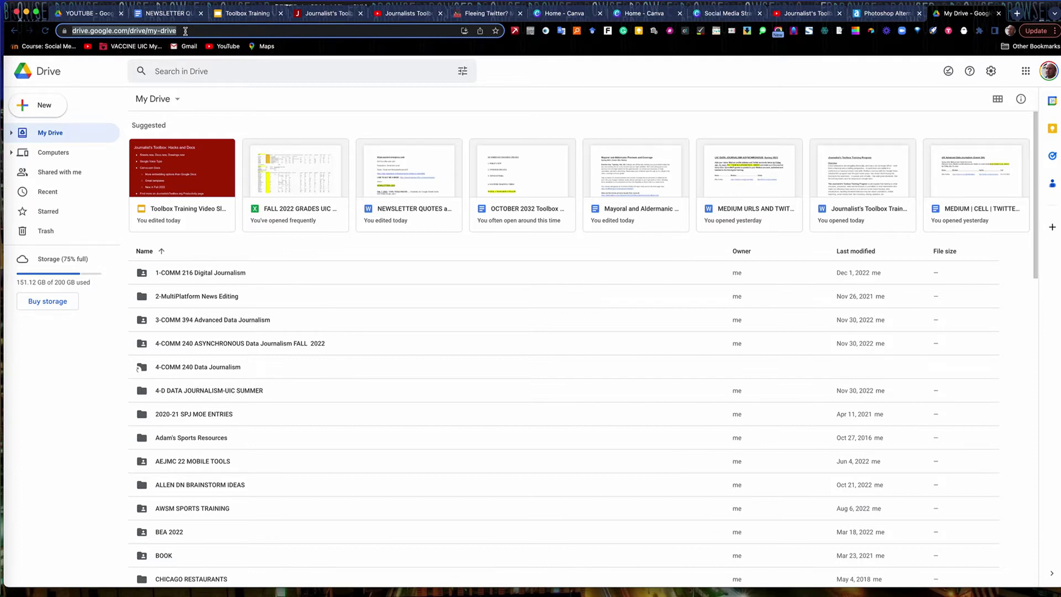
Step: Create a blank spreadsheet via sheets.new and name it TEST DOC
{"action": "type", "text": "sheets.new"}
{"action": "key", "text": "Return"}
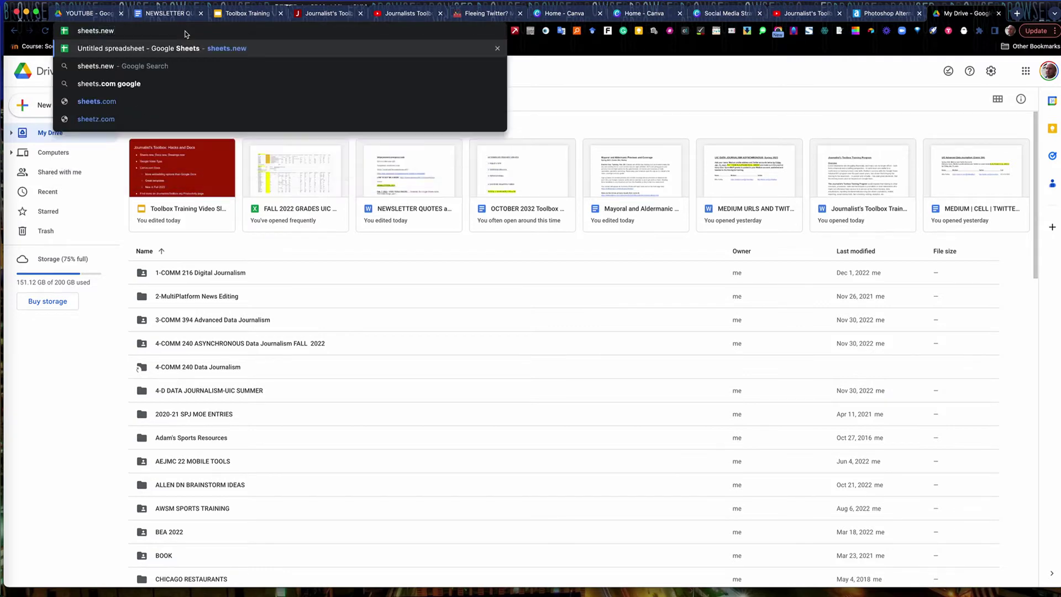
{"action": "key", "text": "Return"}
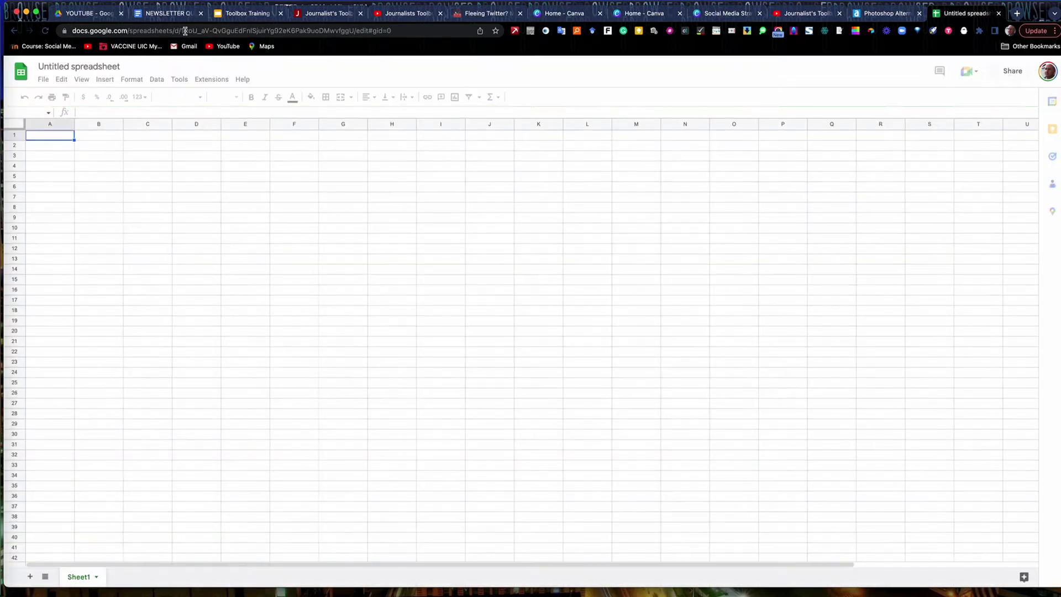
{"action": "left_click", "coordinate": [98, 66]}
{"action": "type", "text": "TEST"}
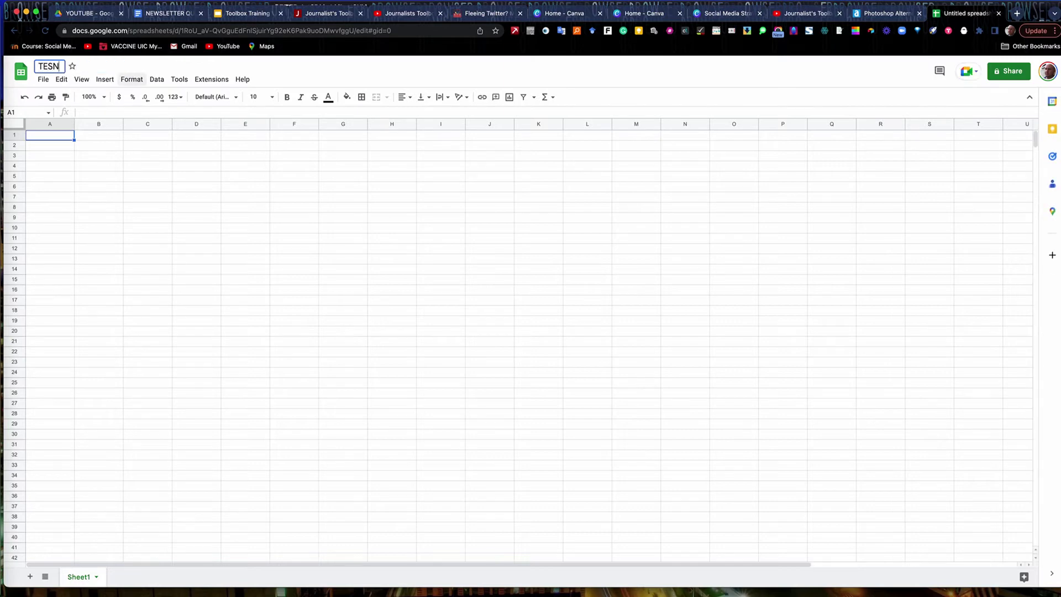
{"action": "type", "text": " DOC"}
{"action": "key", "text": "Return"}
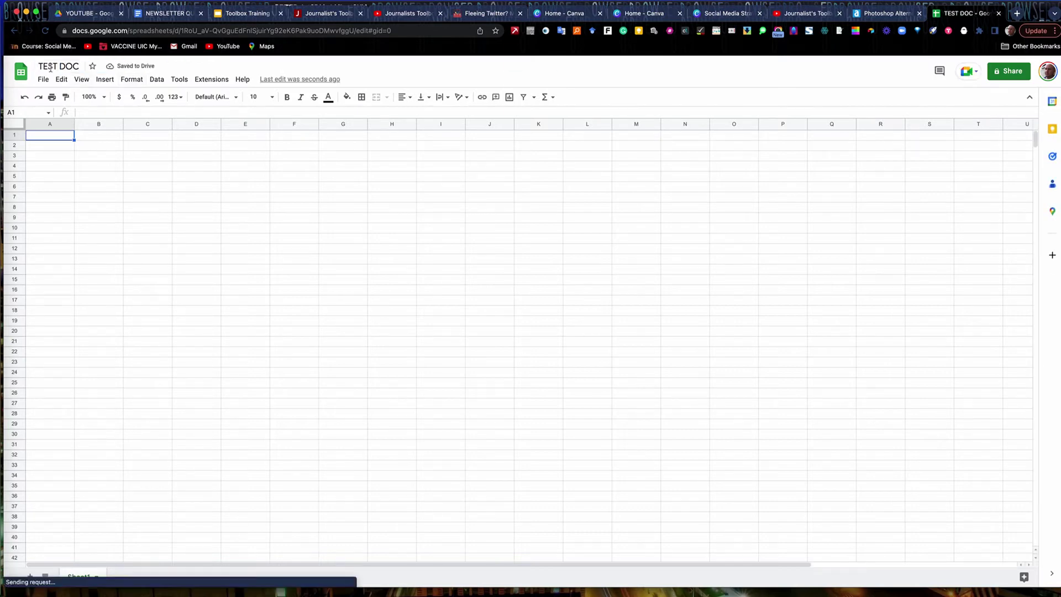
Step: Move the TEST DOC spreadsheet into the Classroom folder using File > Move
{"action": "left_click", "coordinate": [42, 79]}
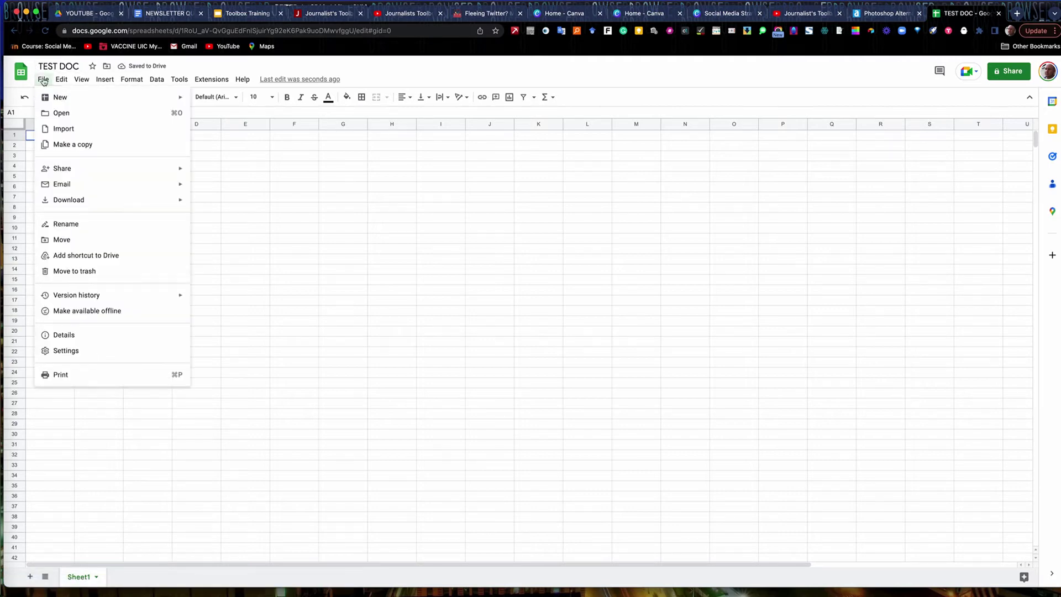
{"action": "left_click", "coordinate": [65, 244]}
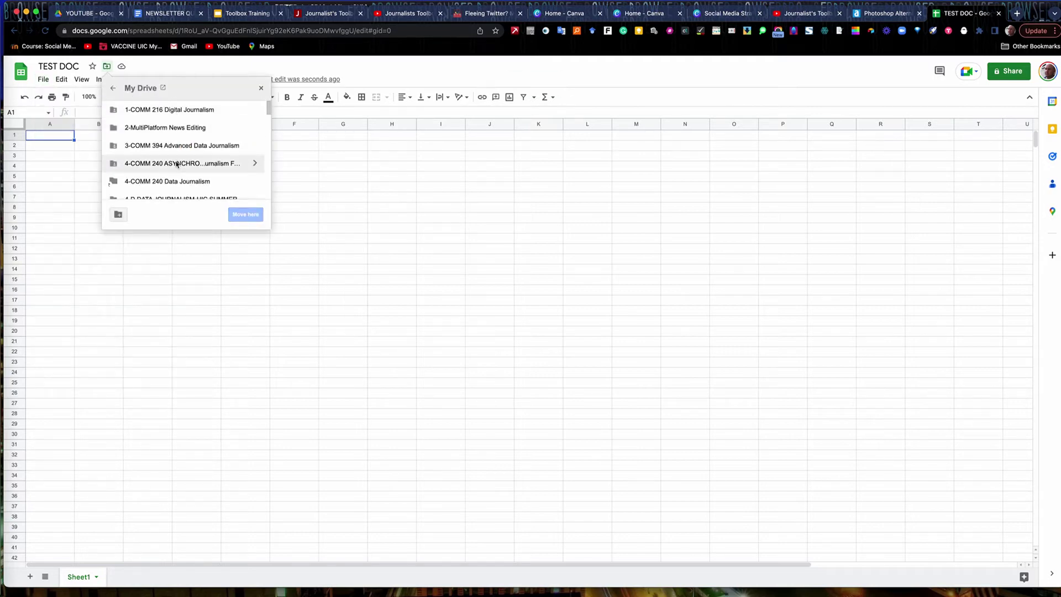
{"action": "scroll", "coordinate": [175, 163], "scroll_direction": "down", "scroll_amount": 3}
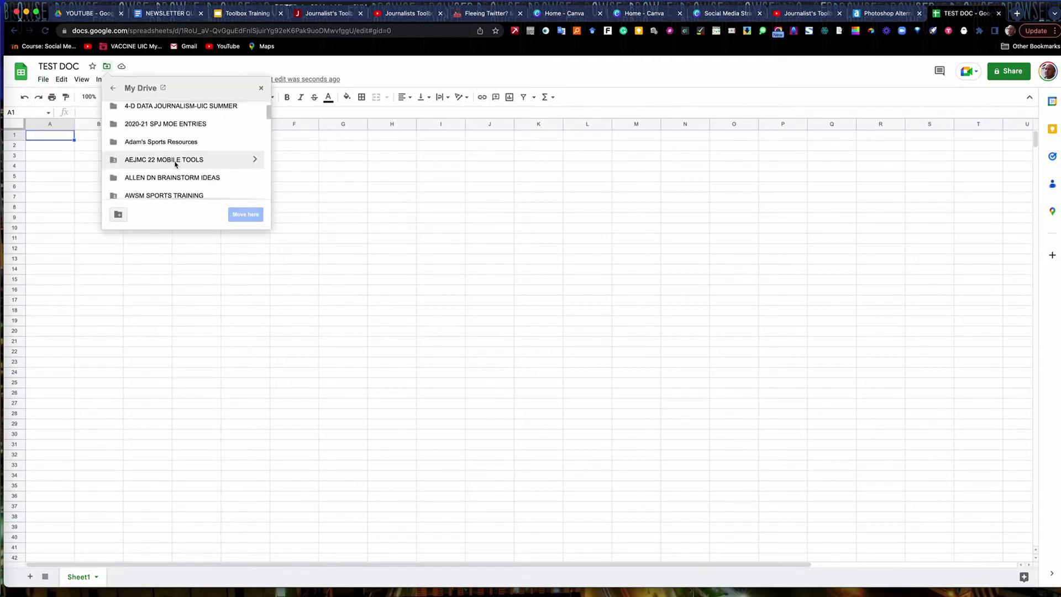
{"action": "scroll", "coordinate": [176, 163], "scroll_direction": "down", "scroll_amount": 2}
{"action": "scroll", "coordinate": [174, 164], "scroll_direction": "down", "scroll_amount": 5}
{"action": "scroll", "coordinate": [173, 165], "scroll_direction": "up", "scroll_amount": 1}
{"action": "scroll", "coordinate": [174, 165], "scroll_direction": "up", "scroll_amount": 4}
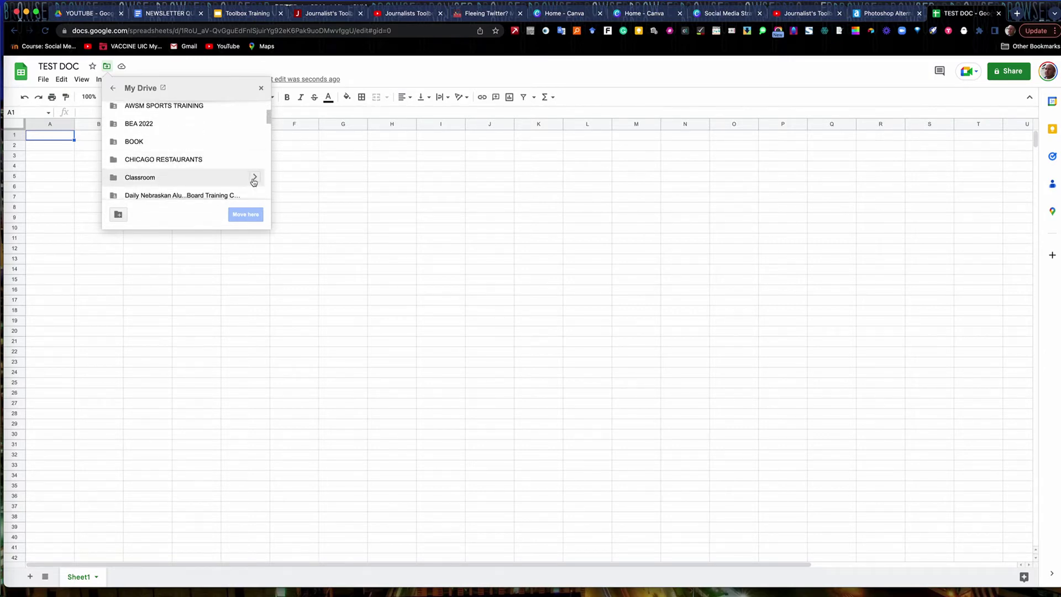
{"action": "left_click", "coordinate": [254, 178]}
{"action": "left_click", "coordinate": [245, 215]}
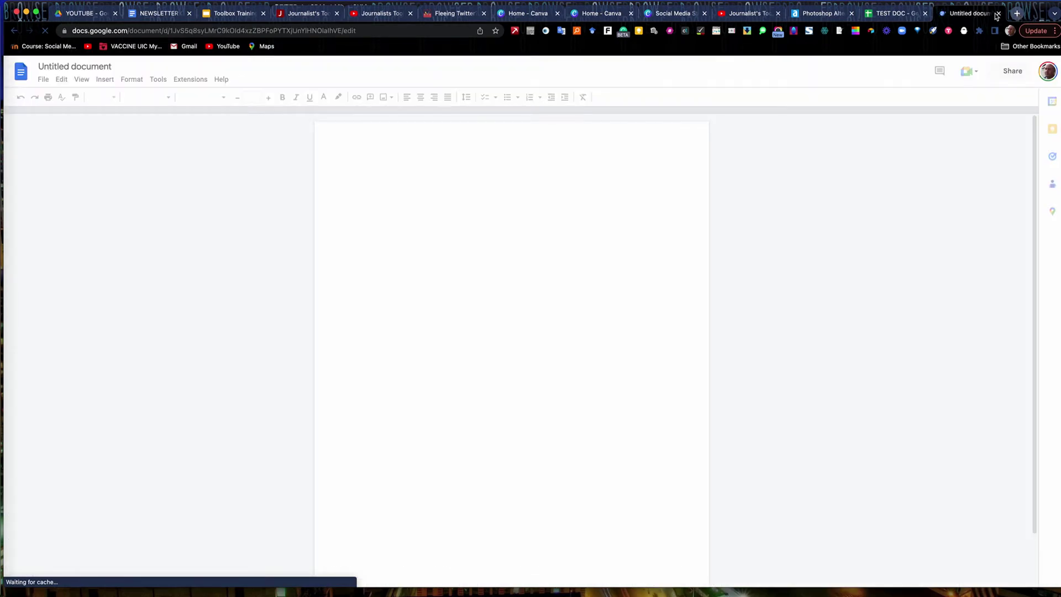
Step: Title the new document GOOGLE VOICE TYPE and type a line of test gibberish followed by a new line
{"action": "left_click", "coordinate": [113, 67]}
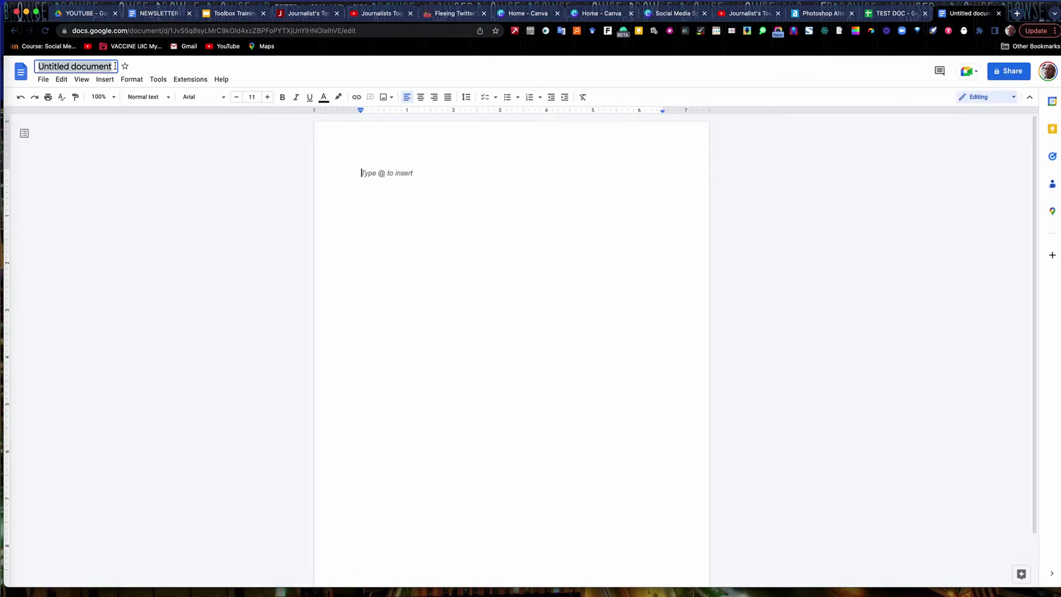
{"action": "type", "text": "GOOGLE"}
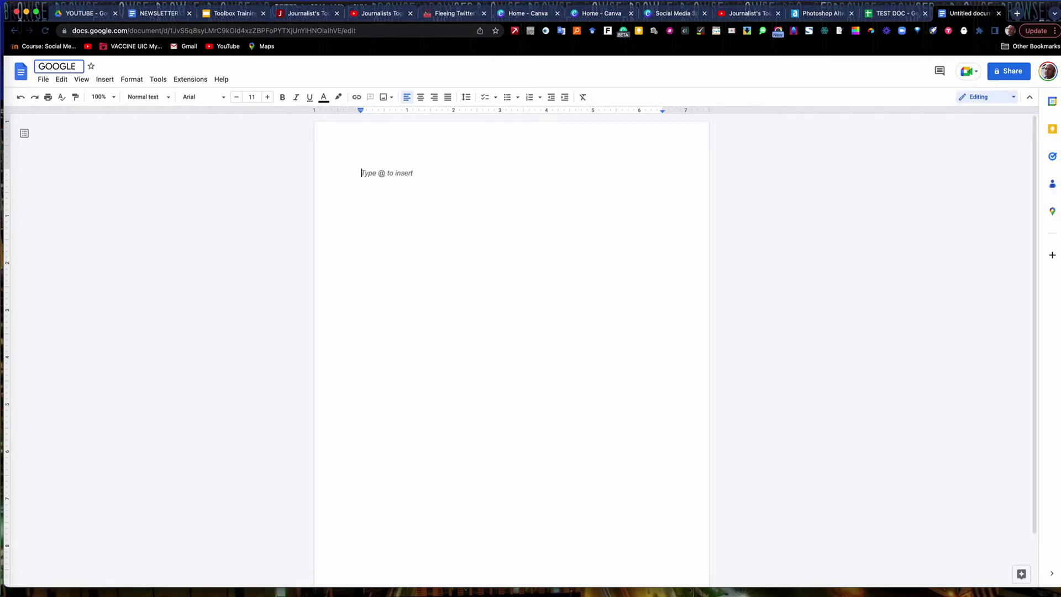
{"action": "type", "text": " VOICE TYPE"}
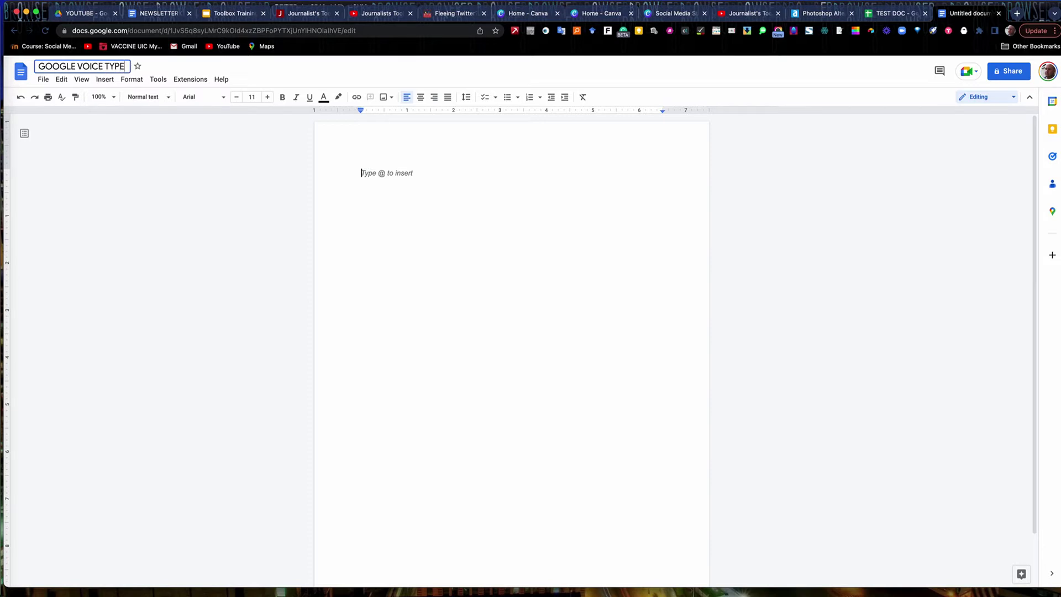
{"action": "left_click", "coordinate": [365, 176]}
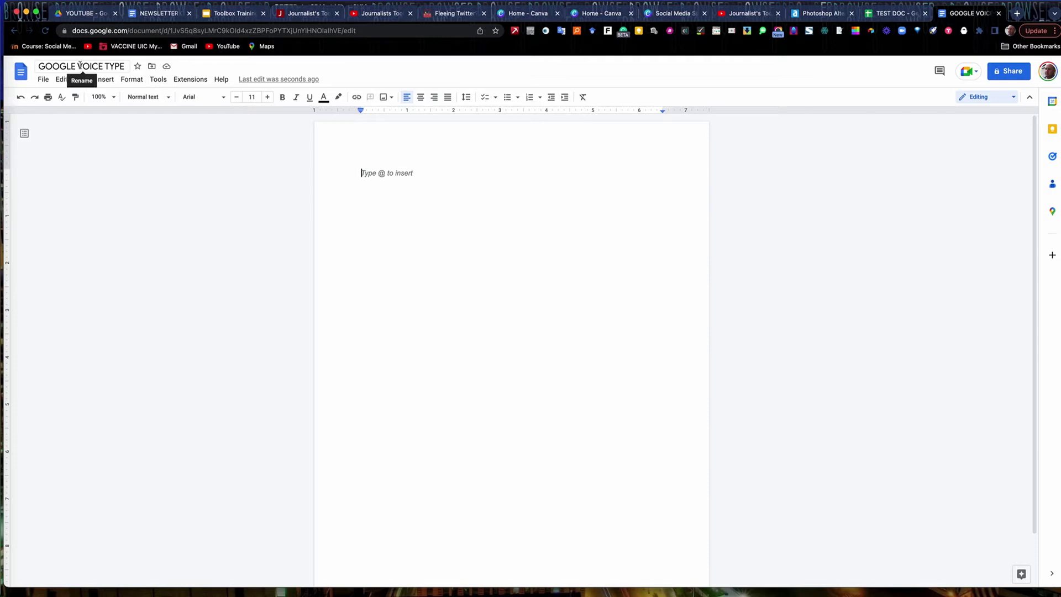
{"action": "type", "text": "dafdslkjsdfjldsl;fds"}
{"action": "key", "text": "Return"}
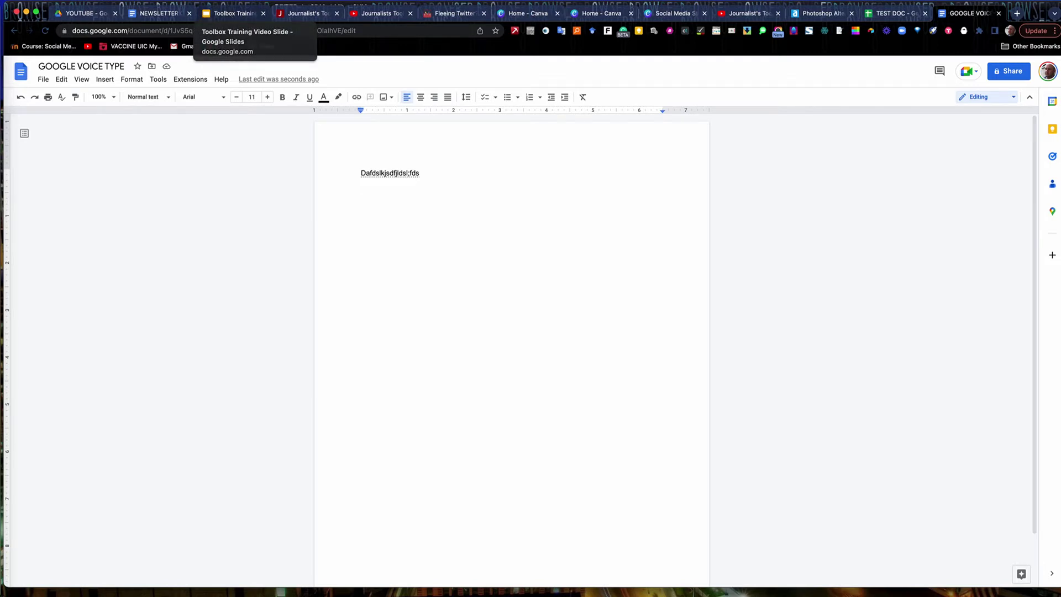
Step: Enable Tools > Voice typing and dictate a paragraph on transcription tools for interviews, then stop
{"action": "left_click", "coordinate": [159, 82]}
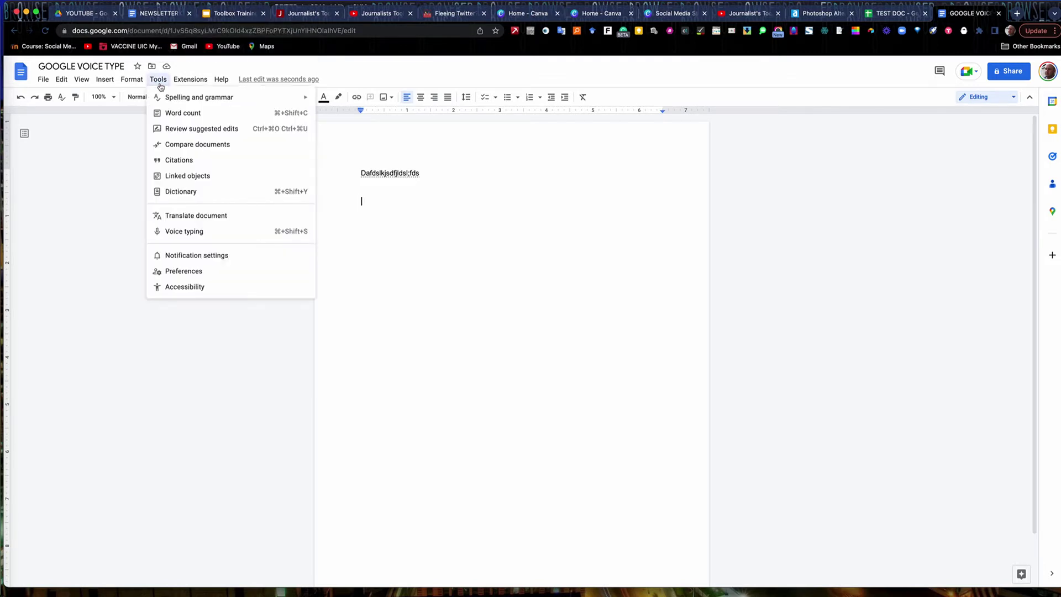
{"action": "left_click", "coordinate": [188, 232]}
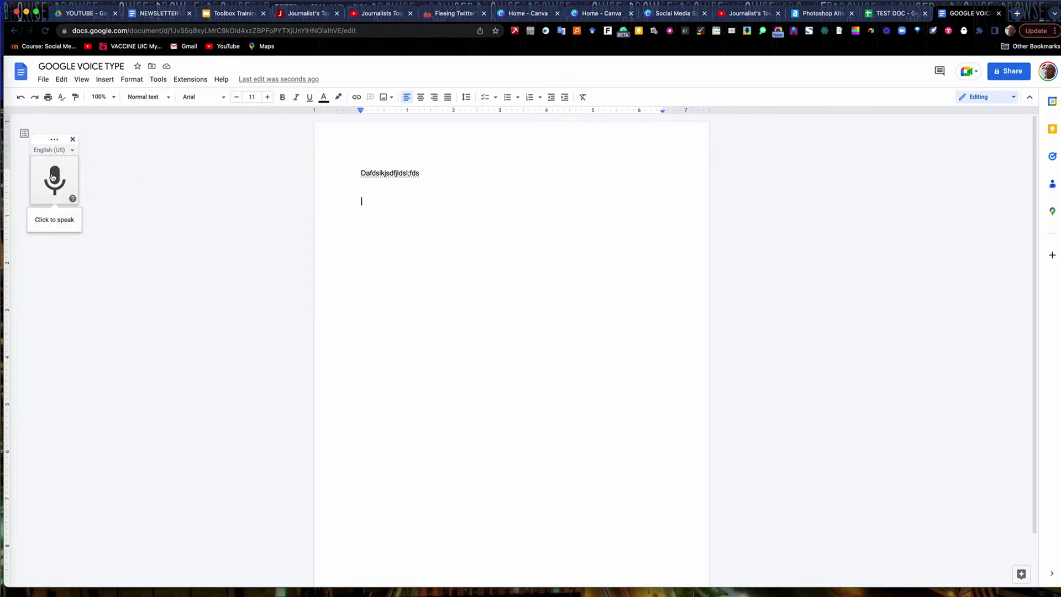
{"action": "left_click", "coordinate": [73, 197]}
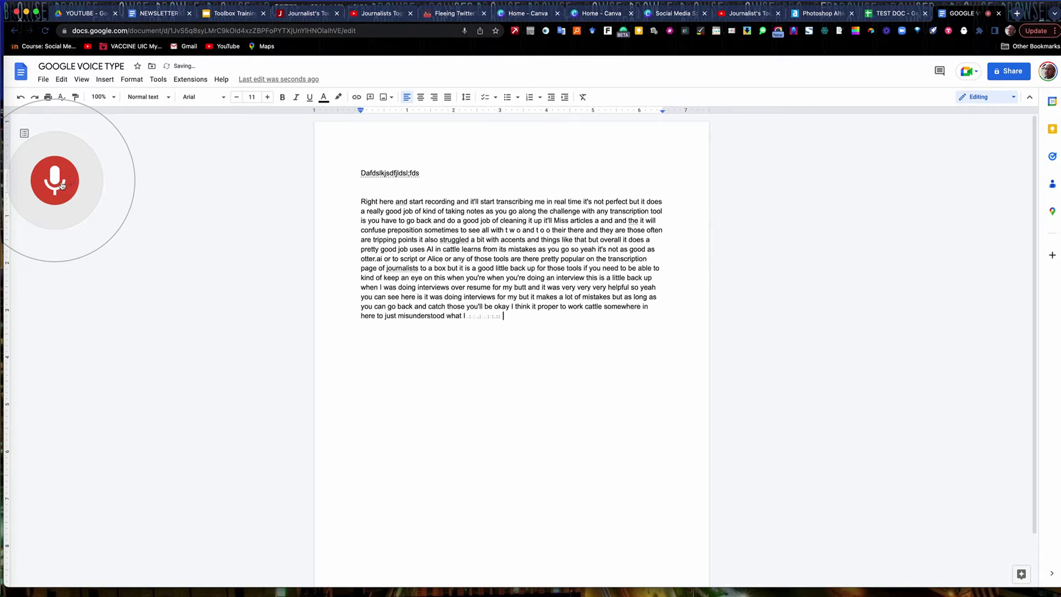
{"action": "left_click", "coordinate": [65, 184]}
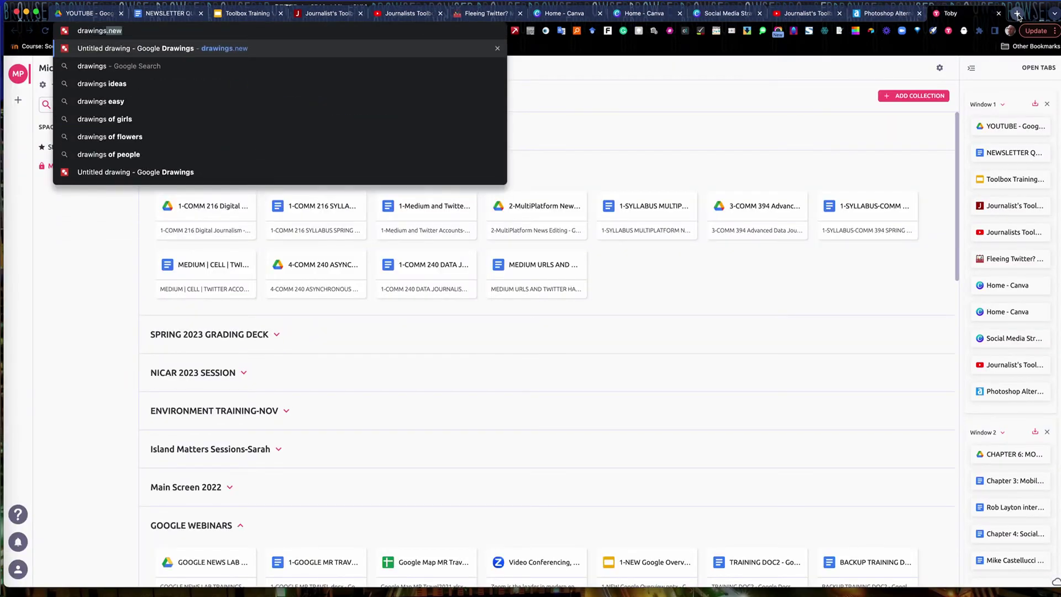
Step: Open a blank Google Drawing via drawings.new, then close that tab
{"action": "key", "text": "Return"}
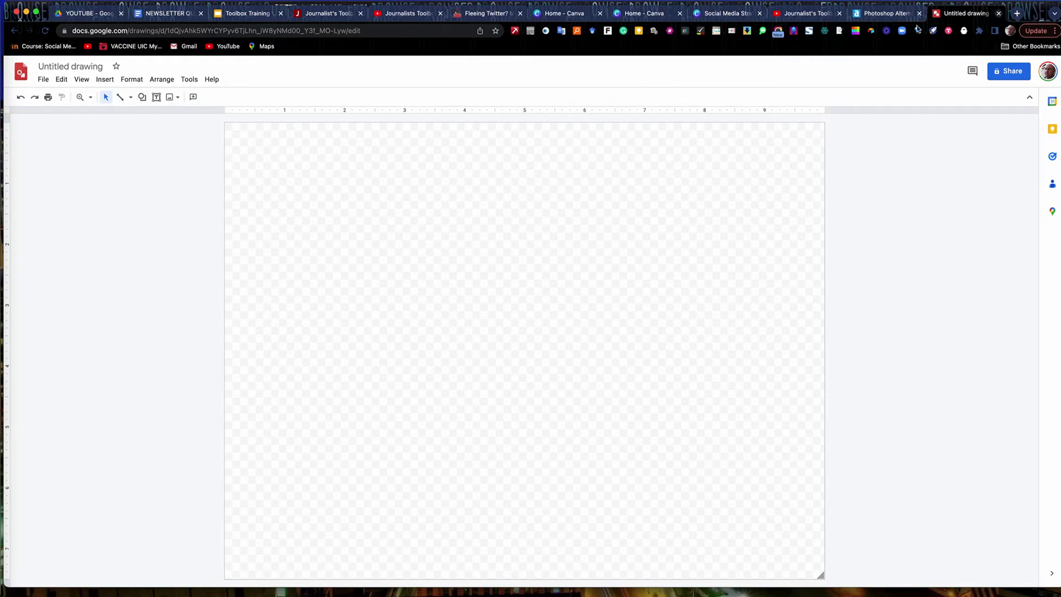
{"action": "key", "text": "super+w"}
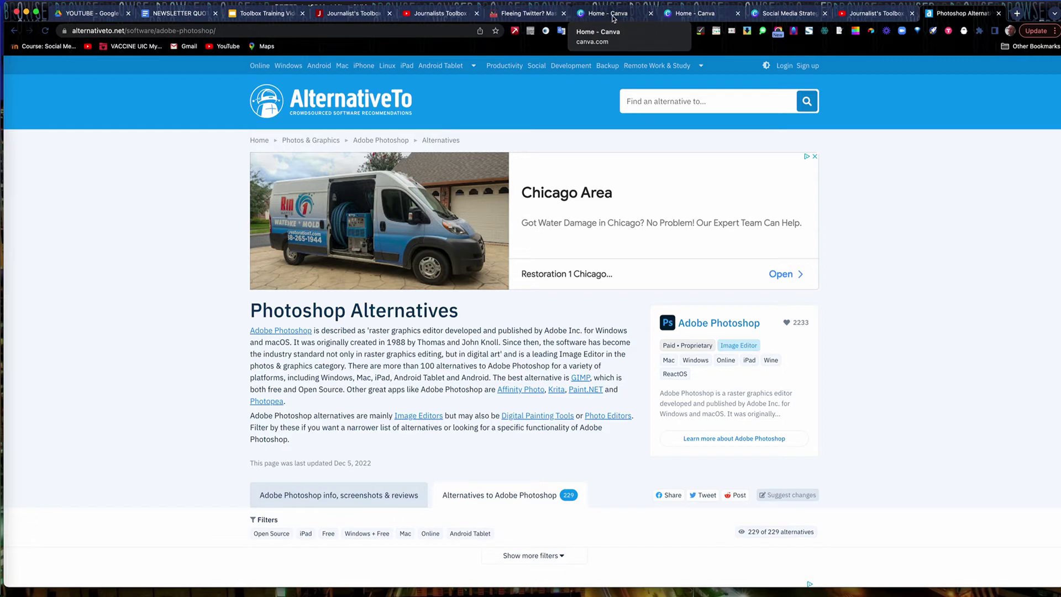
Step: Switch to the Home - Canva tab to show its design suggestions
{"action": "left_click", "coordinate": [612, 18]}
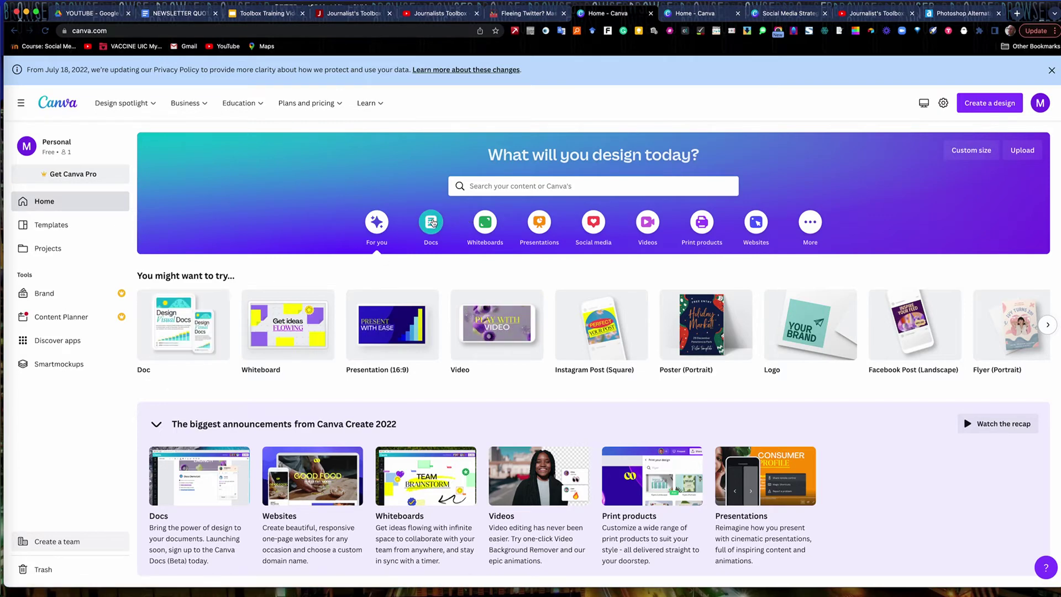
Step: Pick the Docs category on Canva's home page and browse its Doc options
{"action": "left_click", "coordinate": [432, 223]}
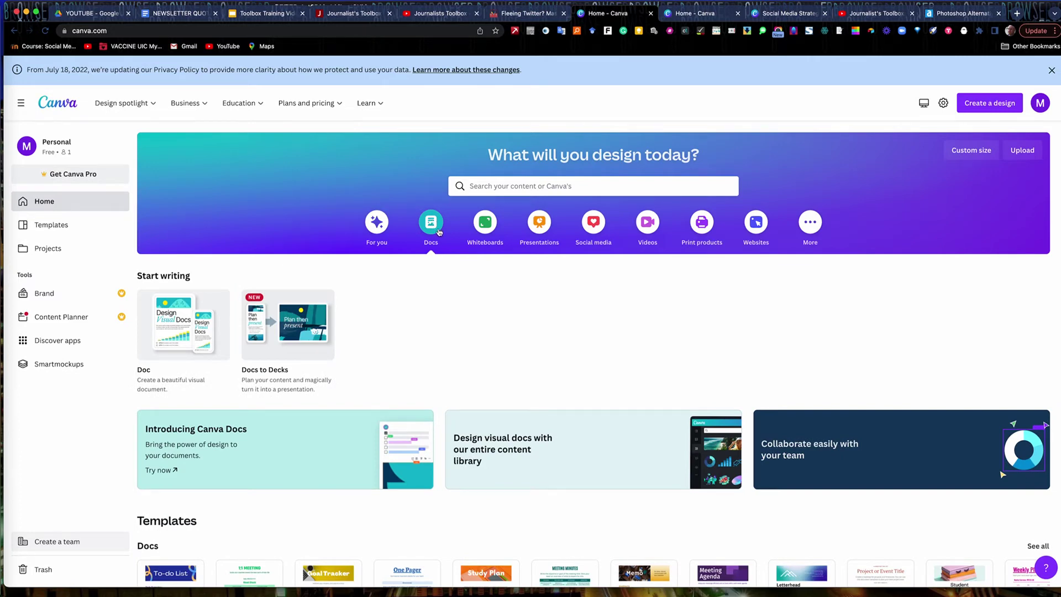
{"action": "scroll", "coordinate": [405, 283], "scroll_direction": "down", "scroll_amount": 3}
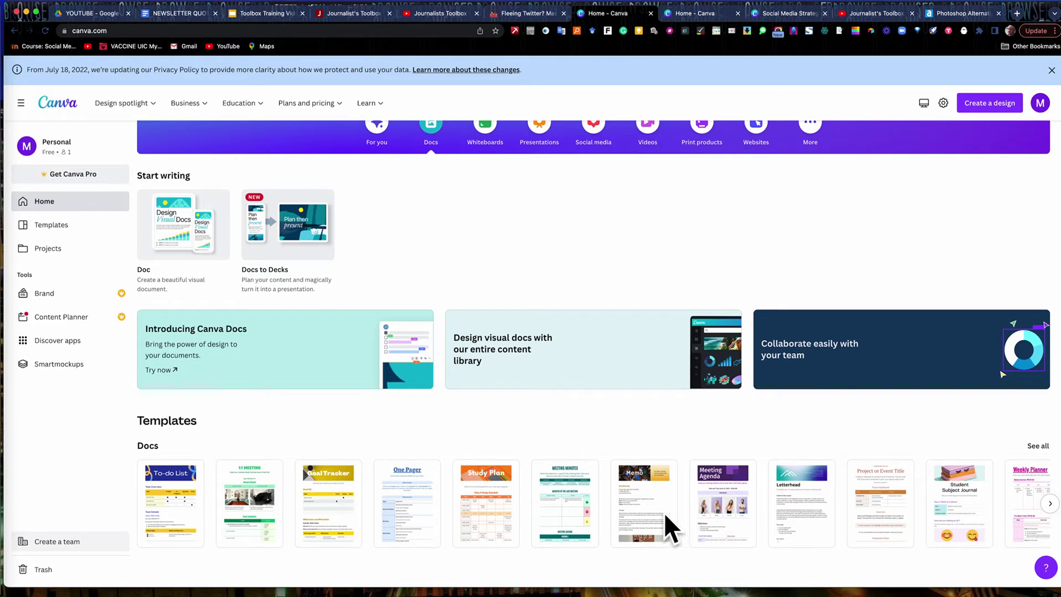
{"action": "scroll", "coordinate": [346, 407], "scroll_direction": "up", "scroll_amount": 3}
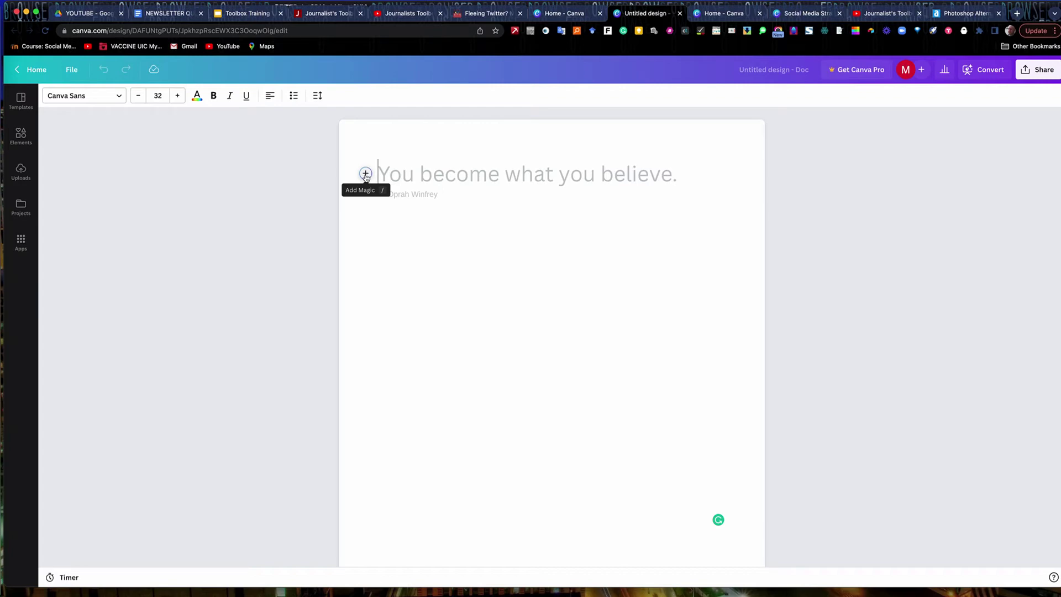
Step: Type the heading 'Header here' and enlarge its font size by three steps
{"action": "type", "text": "Headr"}
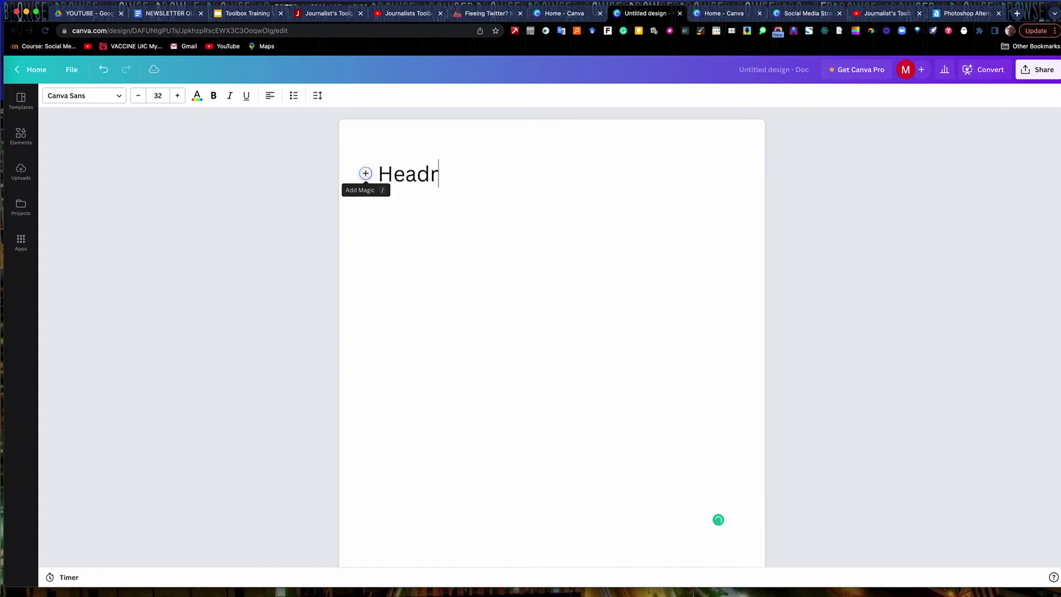
{"action": "key", "text": "BackSpace"}
{"action": "type", "text": "er here"}
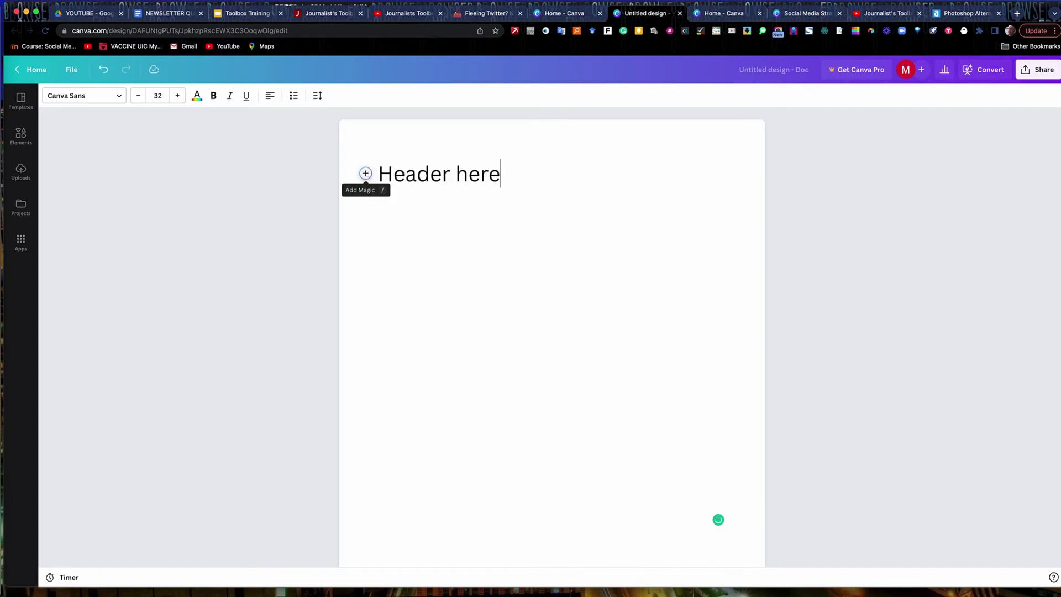
{"action": "left_click_drag", "start_coordinate": [558, 170], "coordinate": [138, 60]}
{"action": "left_click", "coordinate": [177, 96]}
{"action": "left_click", "coordinate": [178, 96]}
{"action": "left_click", "coordinate": [178, 96]}
Step: Make the heading red and bold, then start a new line below it
{"action": "left_click", "coordinate": [196, 97]}
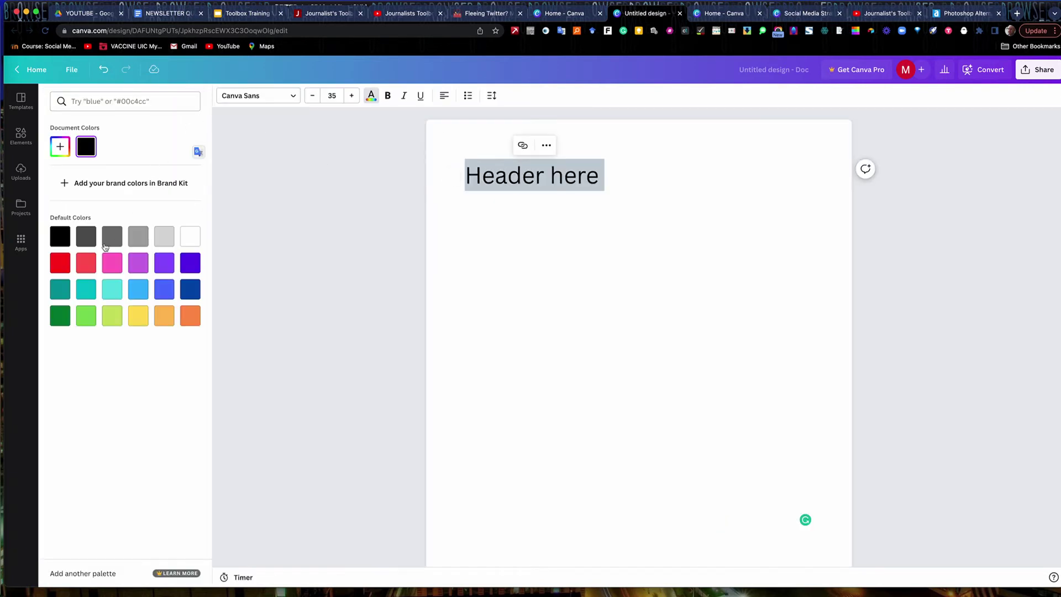
{"action": "left_click", "coordinate": [59, 269]}
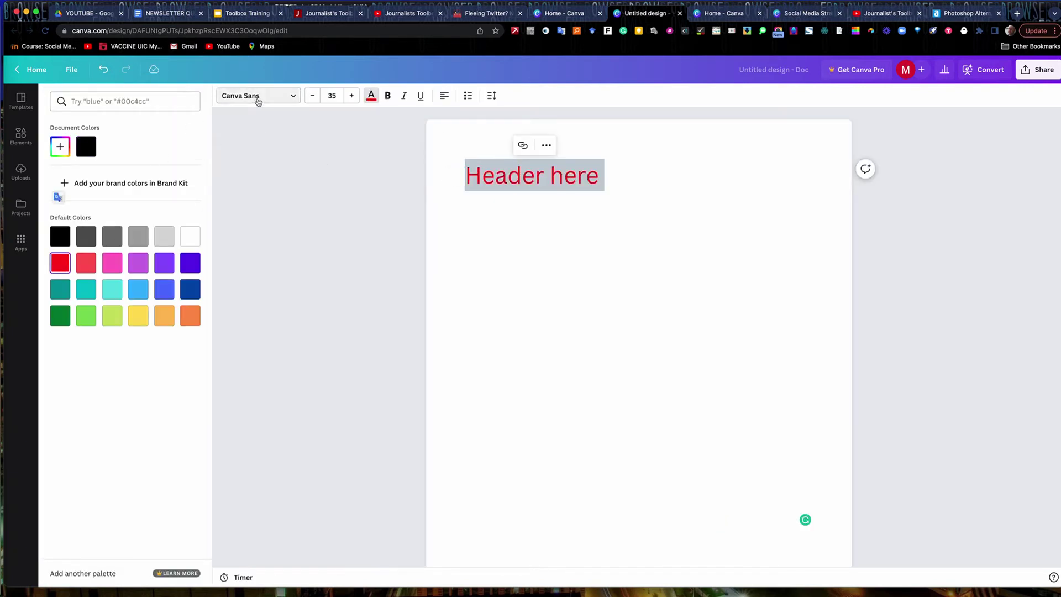
{"action": "left_click", "coordinate": [388, 97]}
{"action": "left_click", "coordinate": [486, 215]}
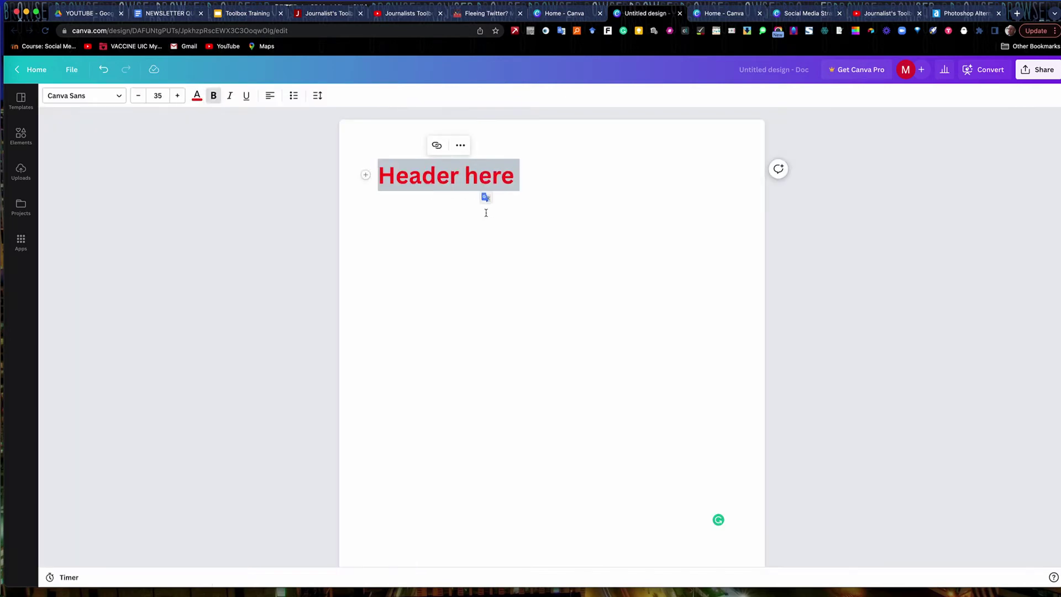
{"action": "left_click", "coordinate": [527, 183]}
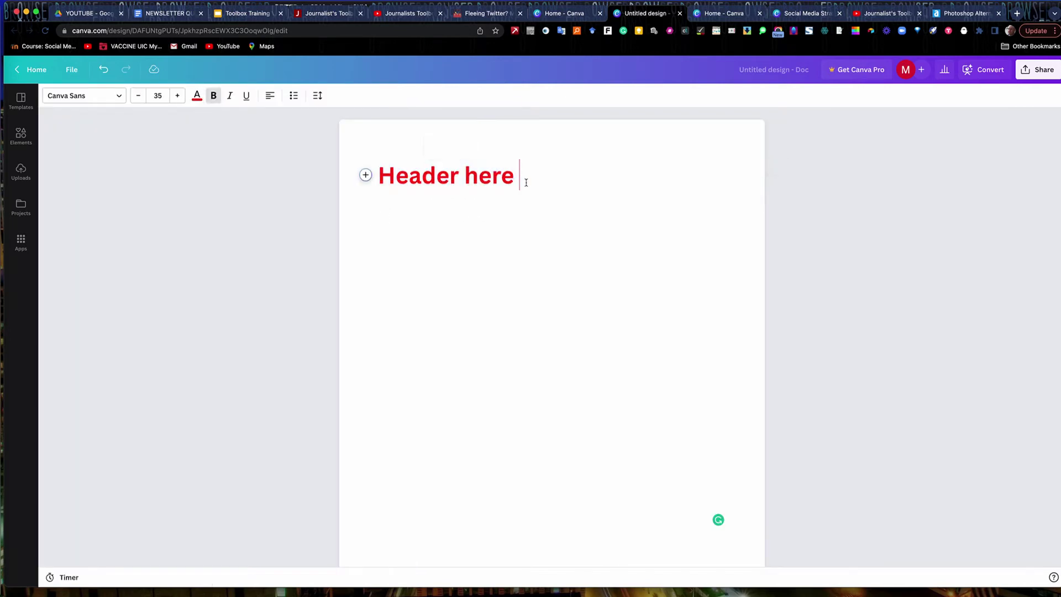
{"action": "type", "text": "]"}
{"action": "key", "text": "BackSpace"}
{"action": "key", "text": "Return"}
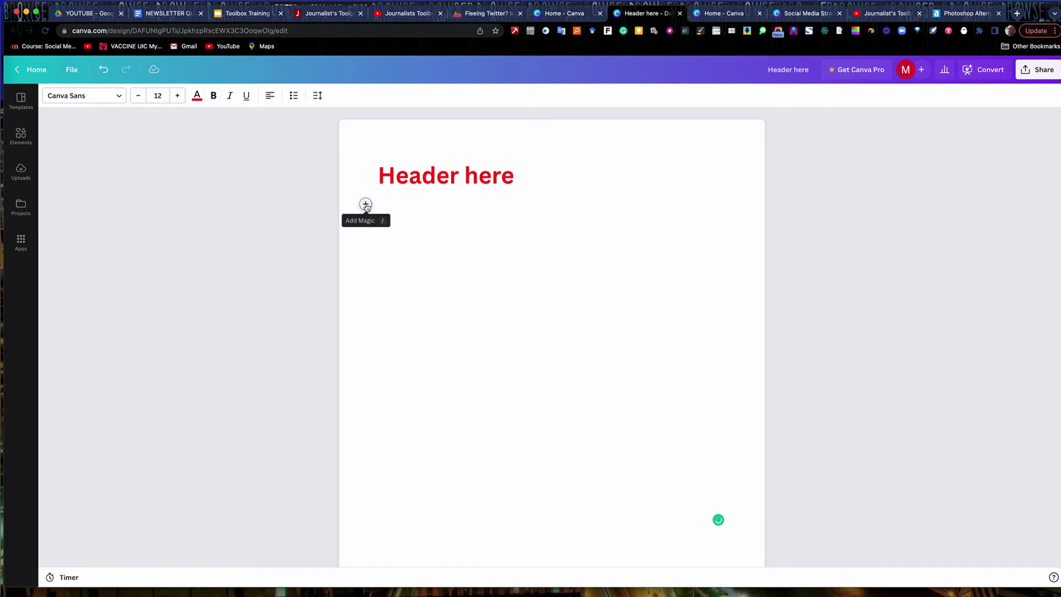
Step: Insert a subheading reading 'Subhead goes here' below the header
{"action": "left_click", "coordinate": [366, 205]}
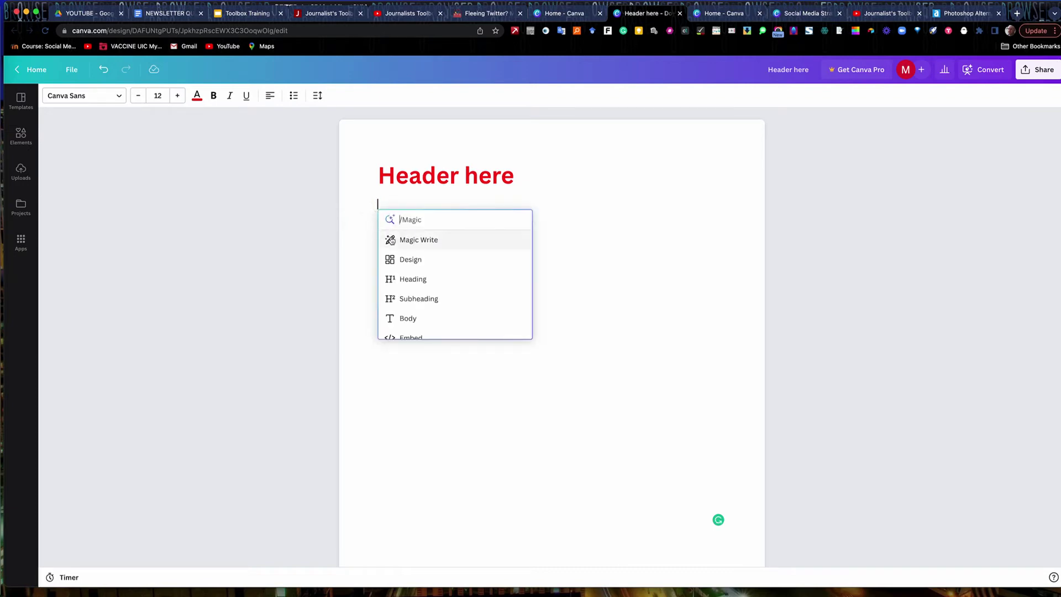
{"action": "left_click", "coordinate": [416, 299]}
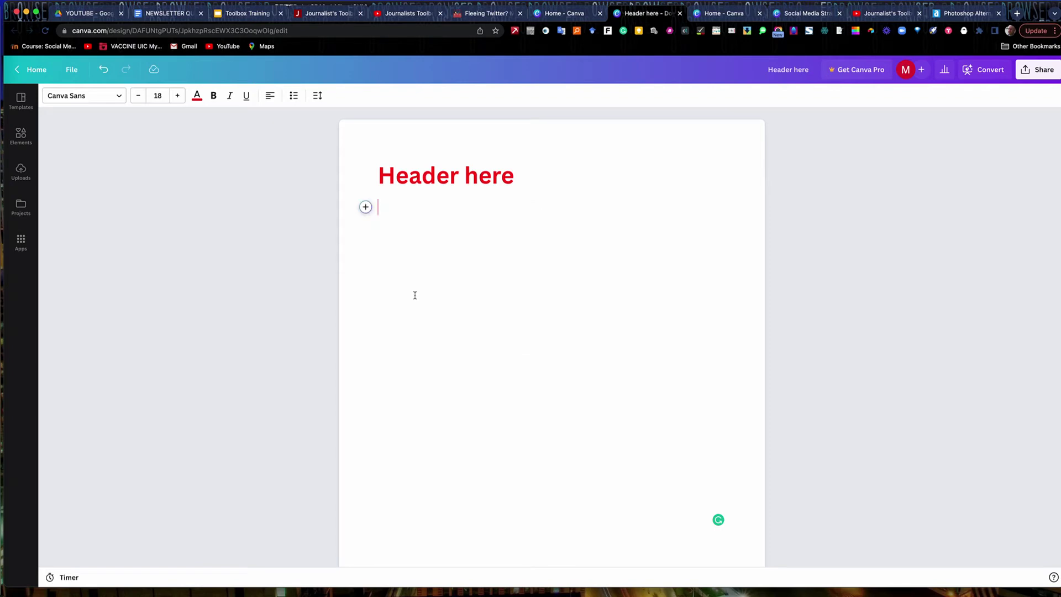
{"action": "type", "text": "Subhead goes here"}
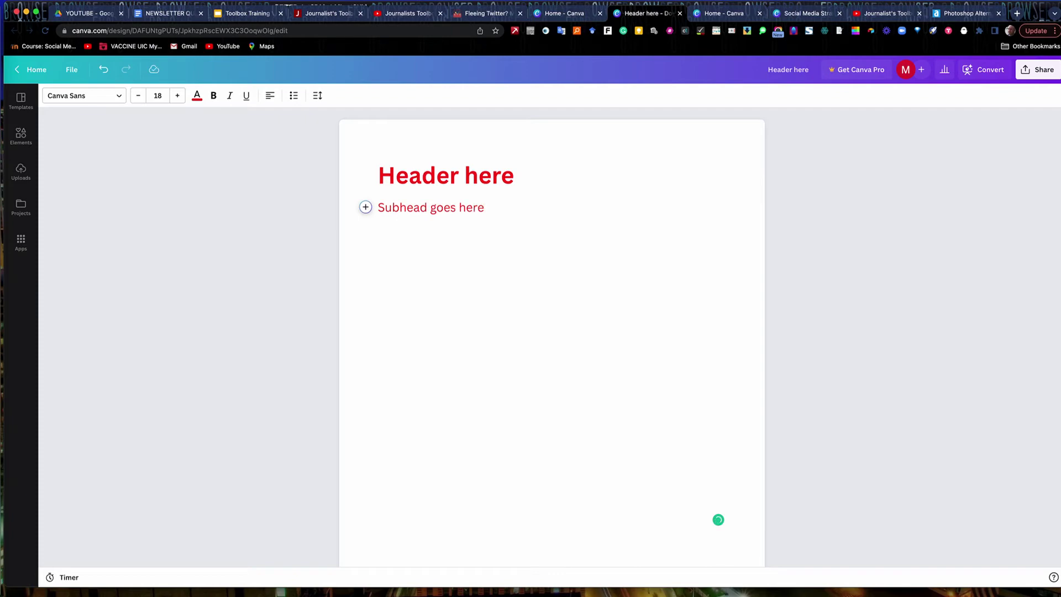
{"action": "key", "text": "Return"}
Step: Add a body text line reading 'My story runs here' beneath the subheading
{"action": "left_click", "coordinate": [365, 229]}
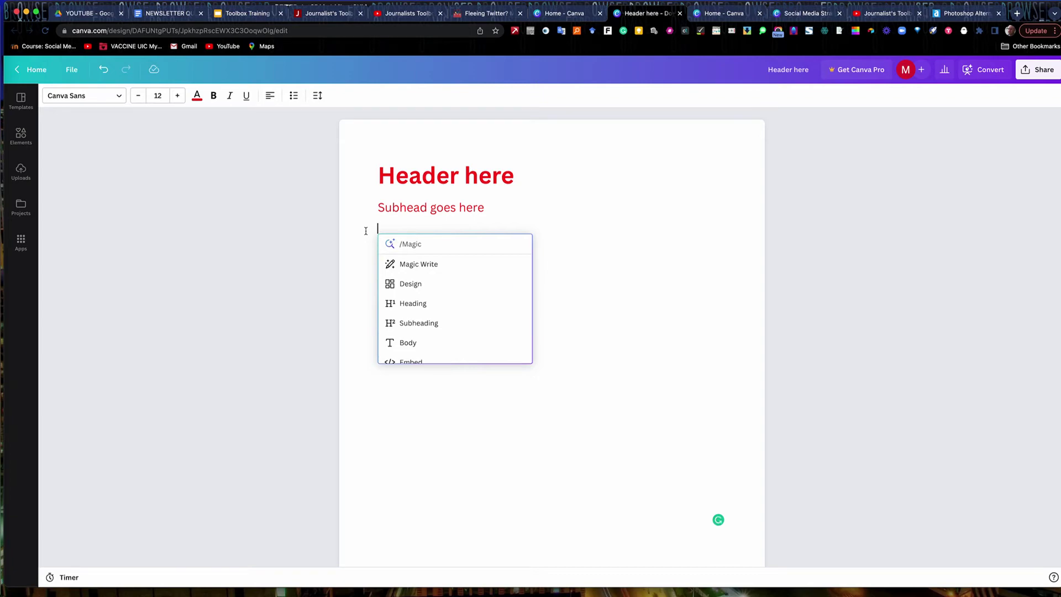
{"action": "scroll", "coordinate": [434, 300], "scroll_direction": "down", "scroll_amount": 2}
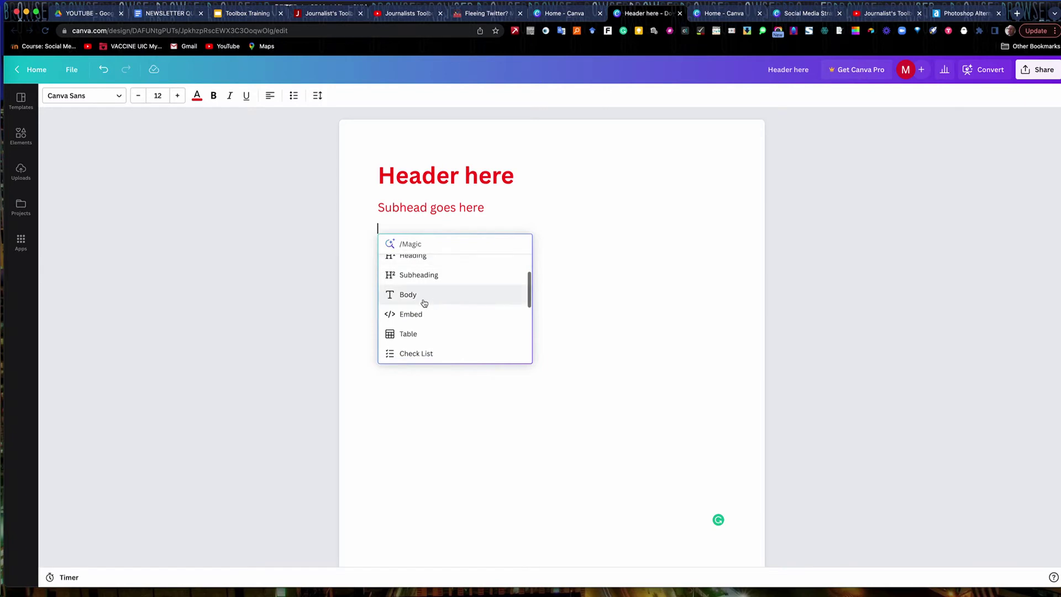
{"action": "left_click", "coordinate": [424, 301]}
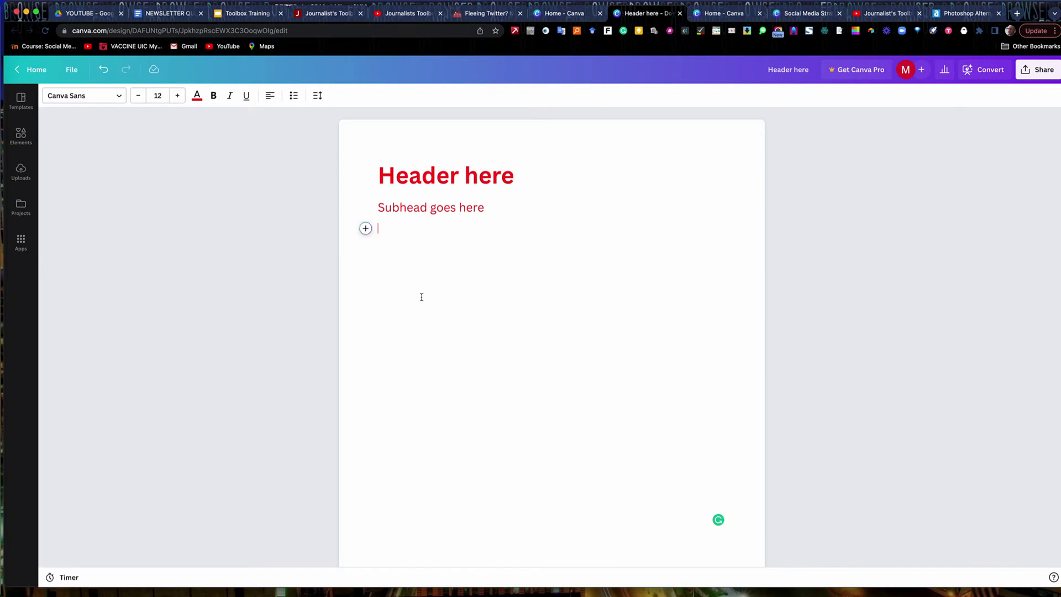
{"action": "type", "text": "My story runs here"}
{"action": "left_click", "coordinate": [365, 229]}
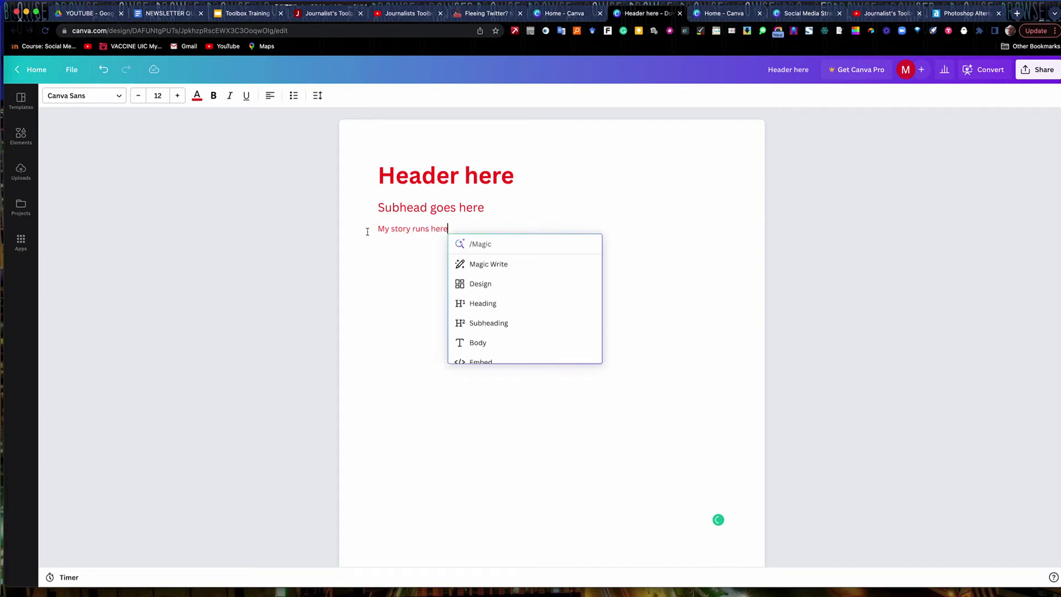
{"action": "scroll", "coordinate": [485, 306], "scroll_direction": "down", "scroll_amount": 2}
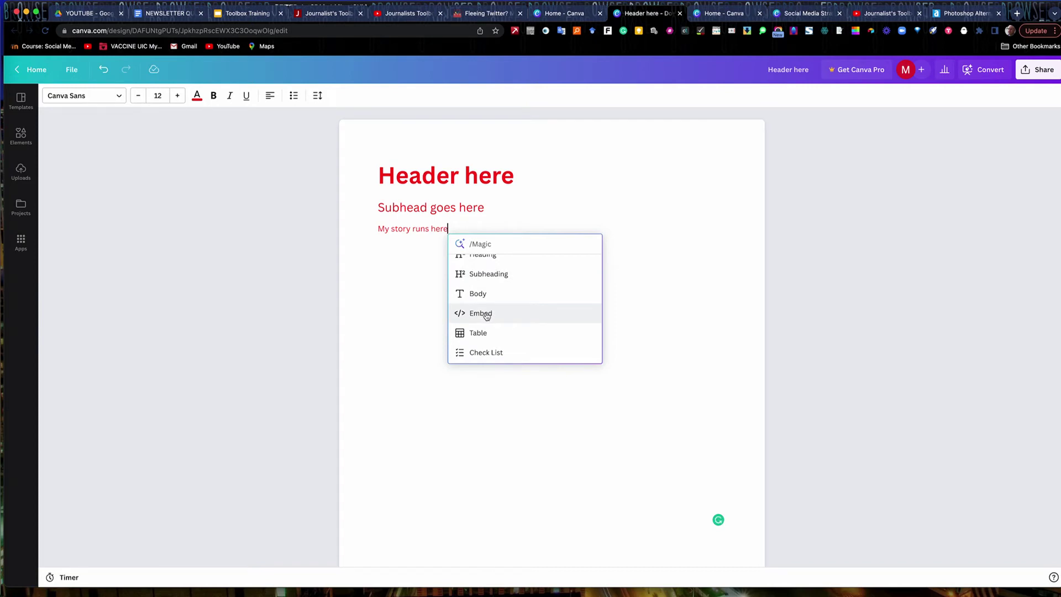
Step: Embed the 'Journalist's Toolbox: Google Earth Studio' YouTube video by pasting its link
{"action": "left_click", "coordinate": [487, 315]}
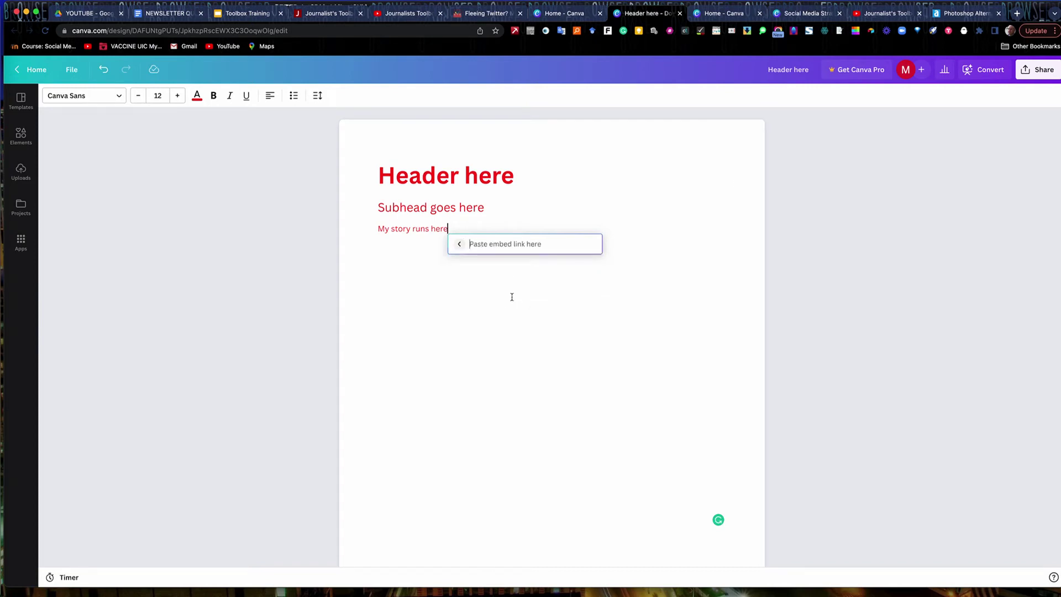
{"action": "left_click", "coordinate": [882, 14]}
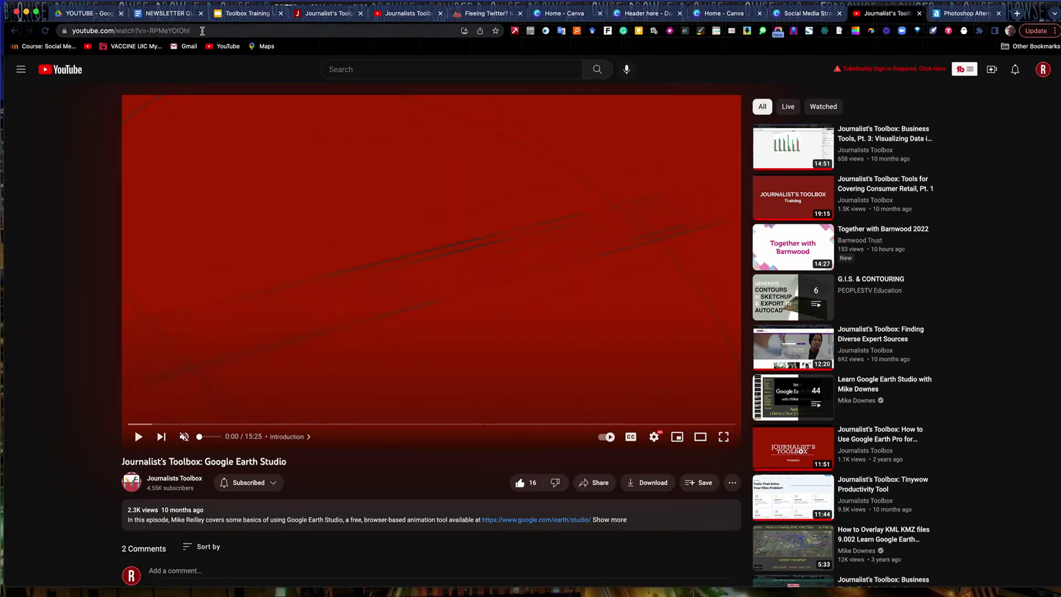
{"action": "left_click", "coordinate": [200, 31]}
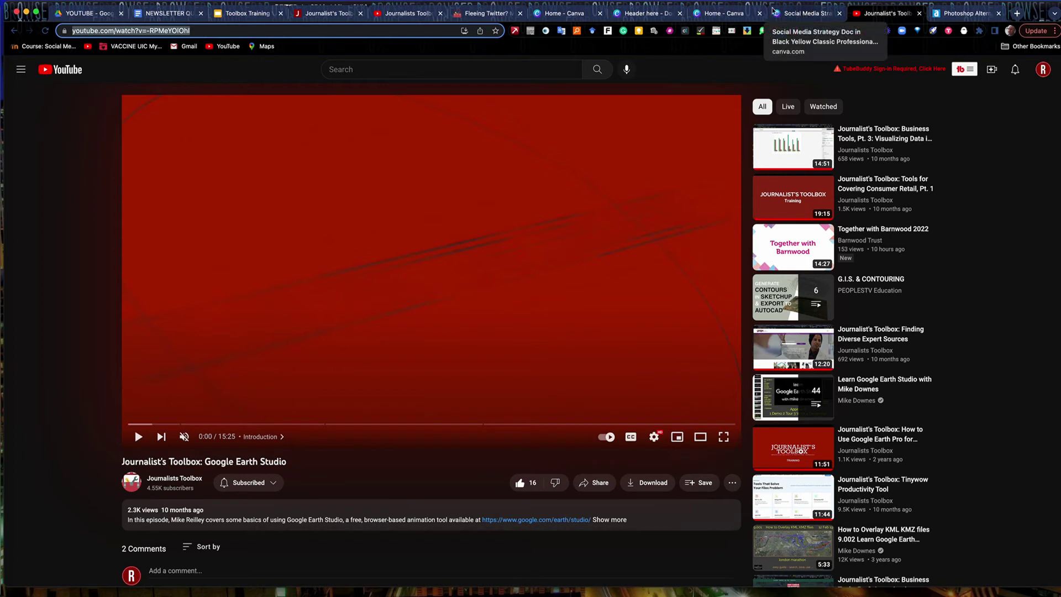
{"action": "left_click", "coordinate": [643, 13]}
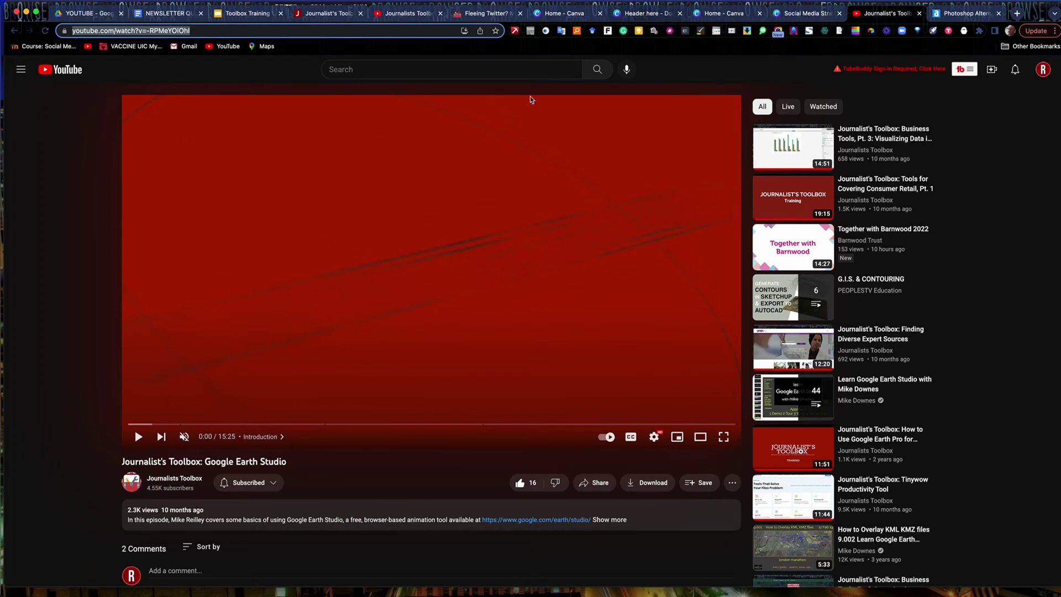
{"action": "type", "text": "https://www.youtube.com/watch?v=-RPMeYOlOhI"}
{"action": "key", "text": "Return"}
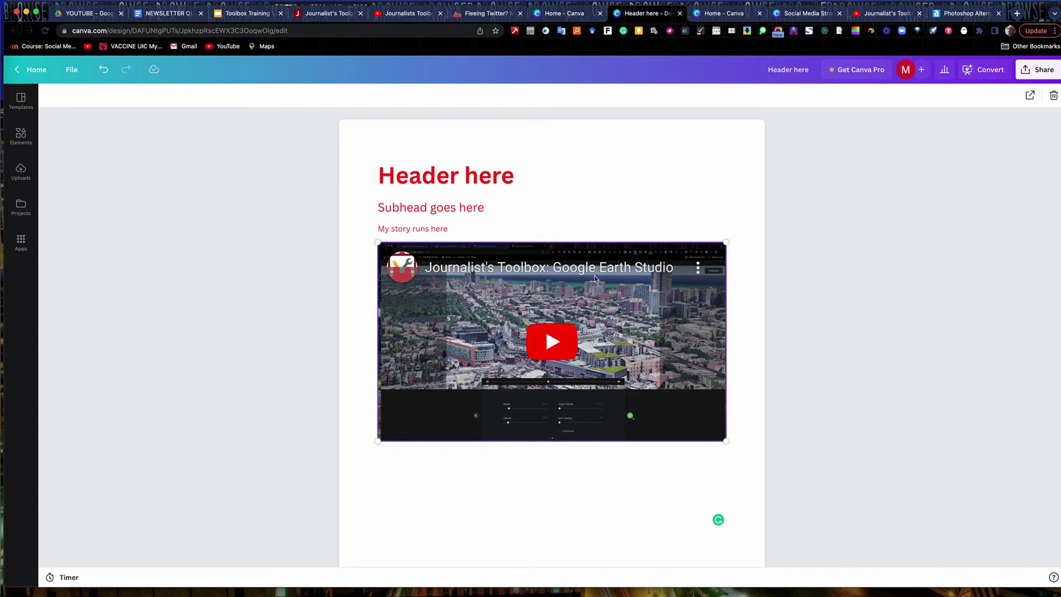
{"action": "left_click", "coordinate": [735, 437]}
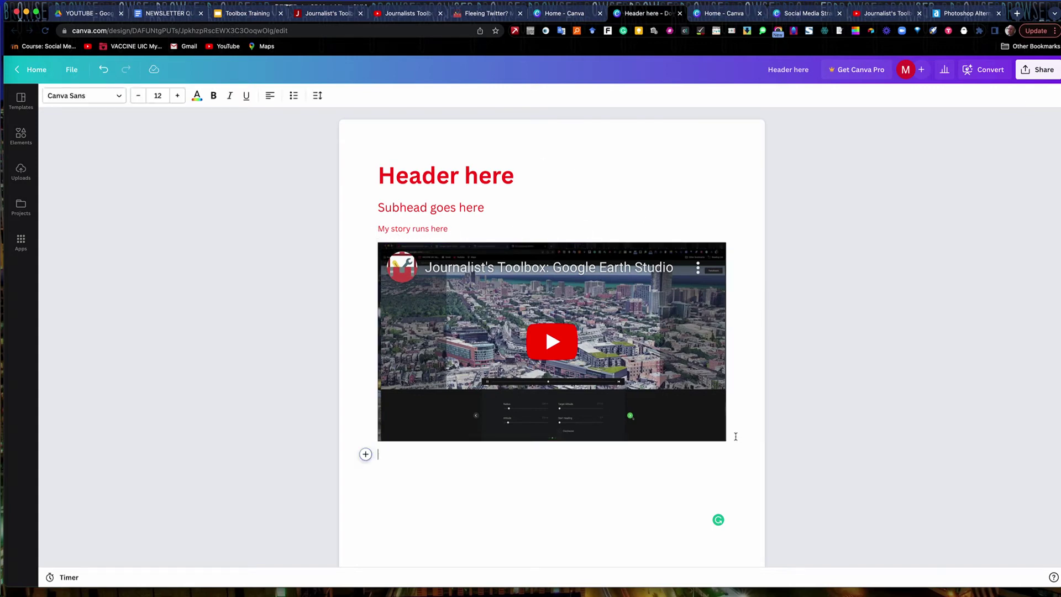
Step: Generate a list with Magic Write using the prompt '5 tips for writing short paragraphs'
{"action": "left_click", "coordinate": [365, 455]}
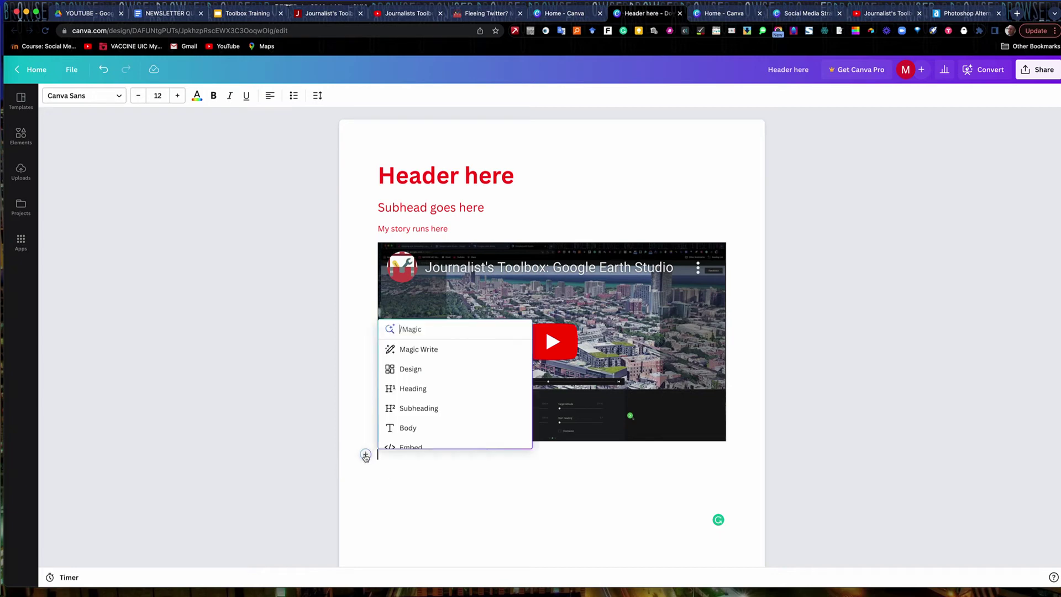
{"action": "left_click", "coordinate": [410, 351]}
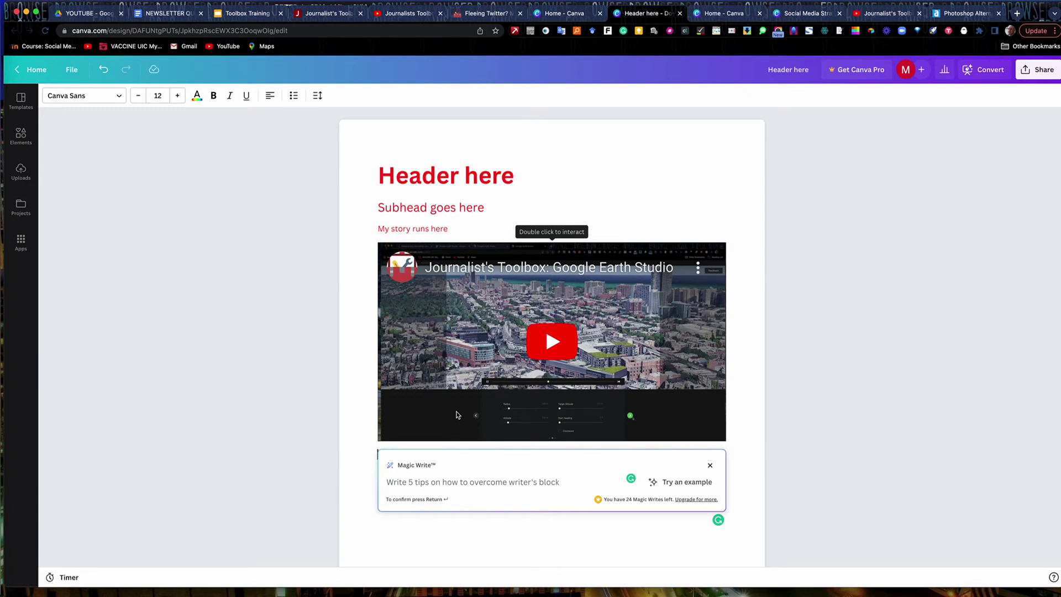
{"action": "type", "text": "5 tips for"}
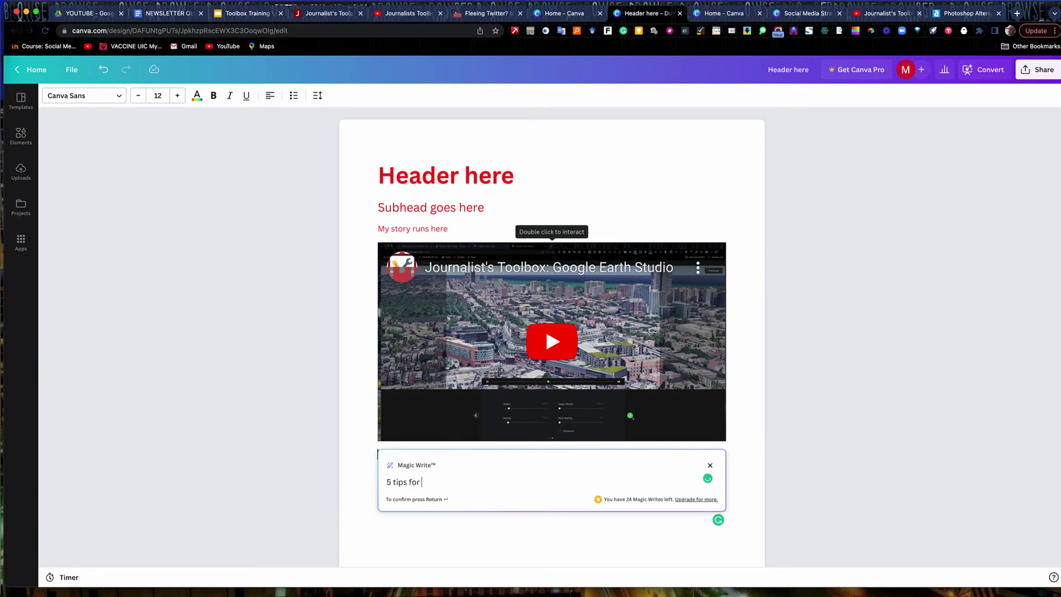
{"action": "type", "text": " writing short paragraphs"}
{"action": "key", "text": "Return"}
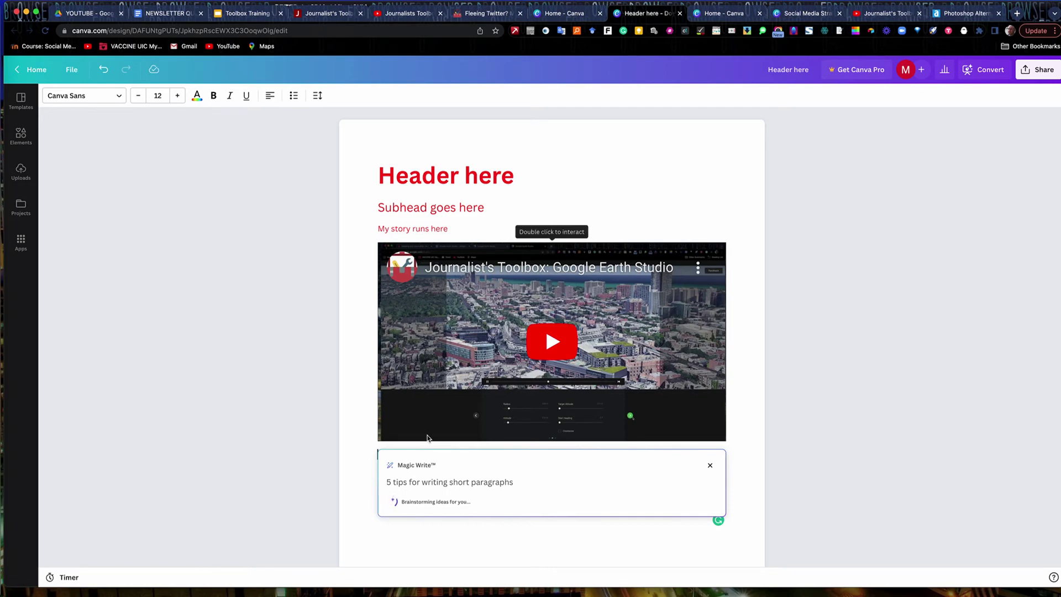
{"action": "scroll", "coordinate": [422, 427], "scroll_direction": "down", "scroll_amount": 1}
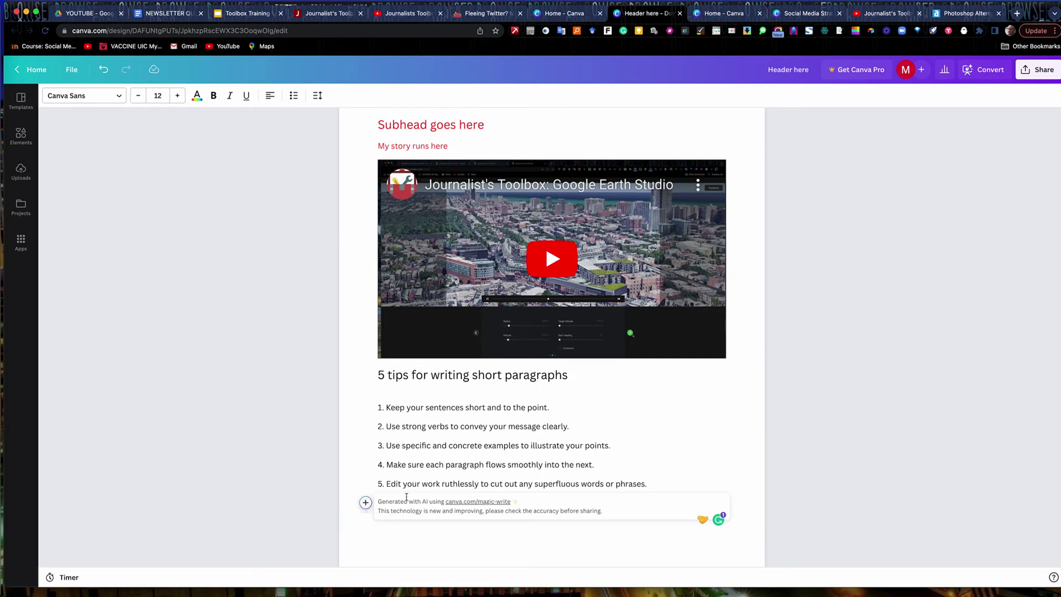
Step: Add a design block from the 'Working From Home?' banner template and save it
{"action": "left_click", "coordinate": [365, 504]}
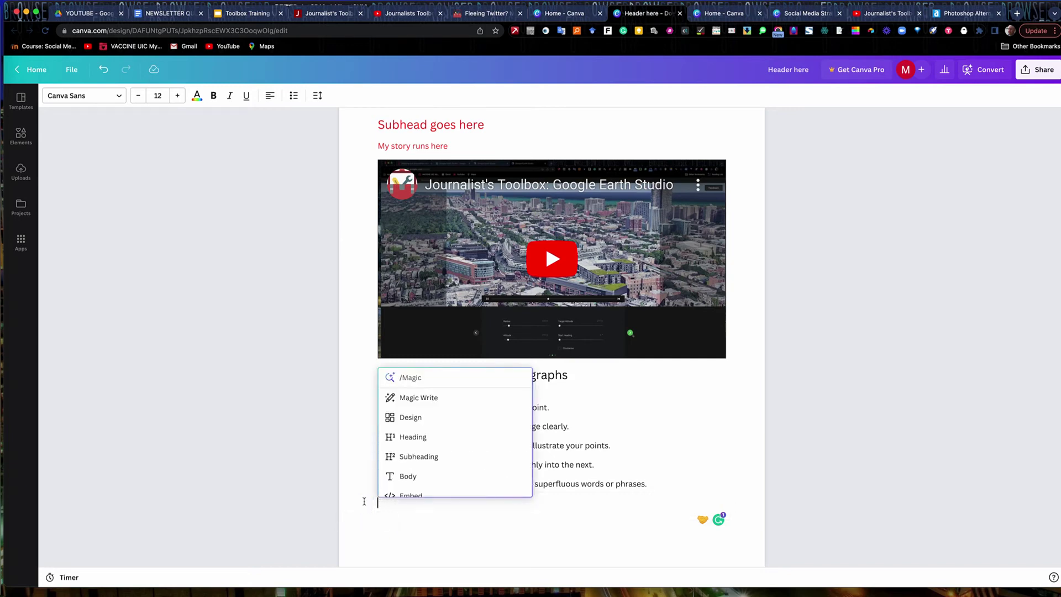
{"action": "left_click", "coordinate": [413, 422]}
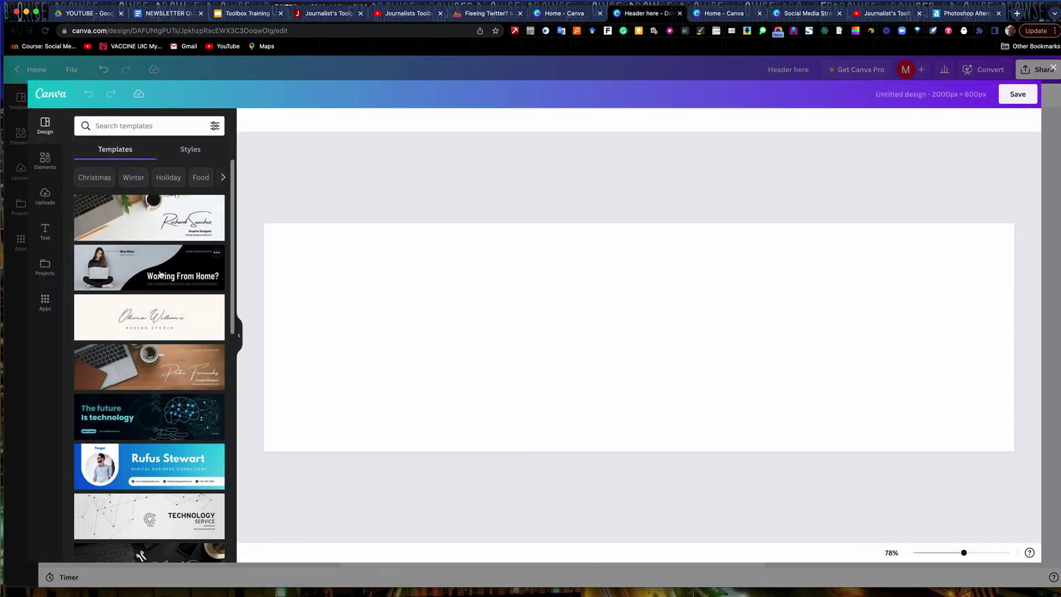
{"action": "left_click", "coordinate": [162, 274]}
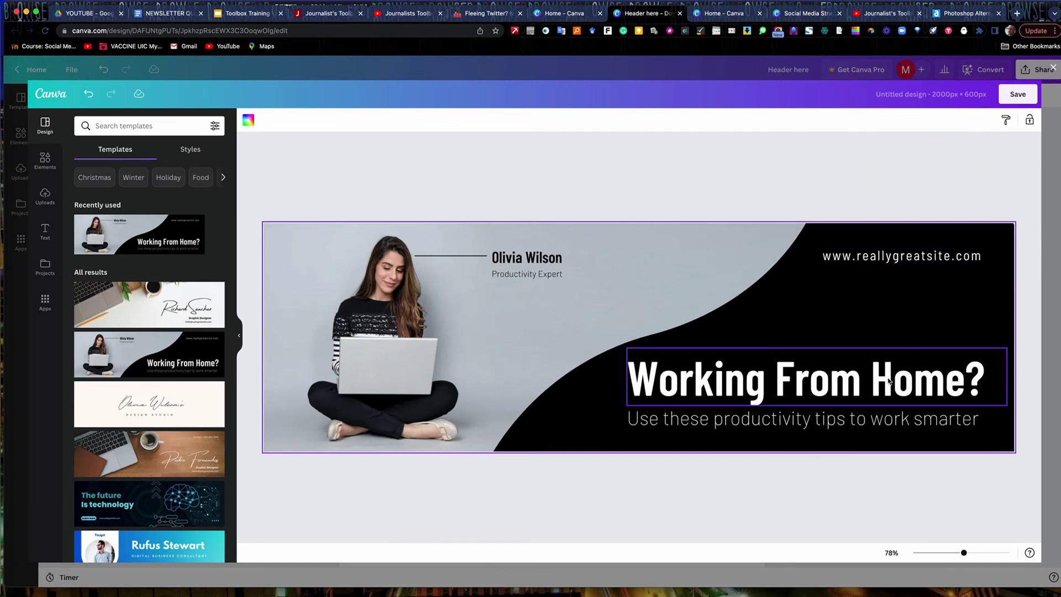
{"action": "left_click", "coordinate": [1017, 95]}
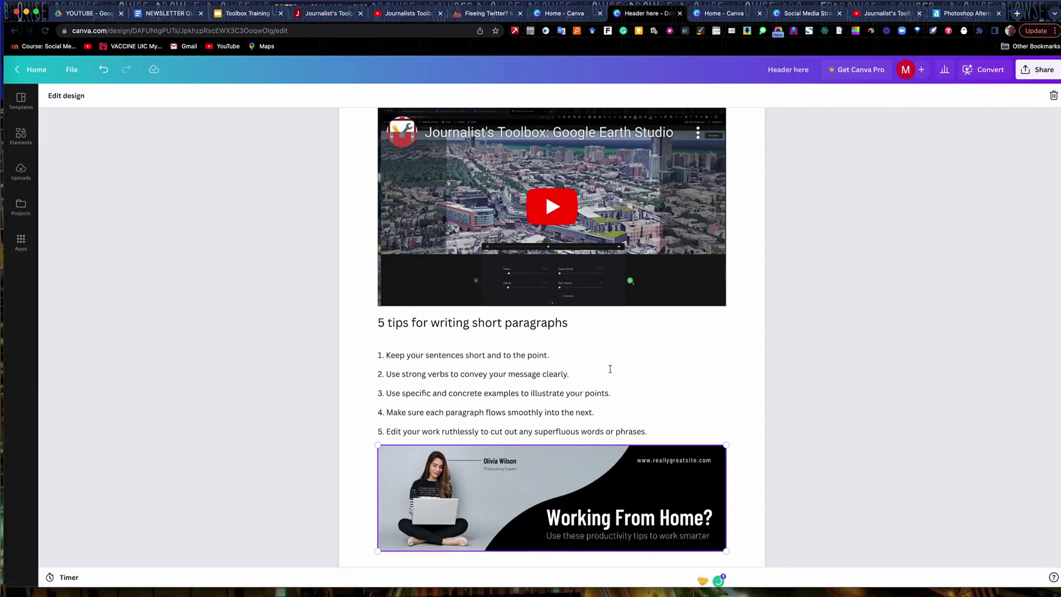
{"action": "scroll", "coordinate": [606, 379], "scroll_direction": "down", "scroll_amount": 2}
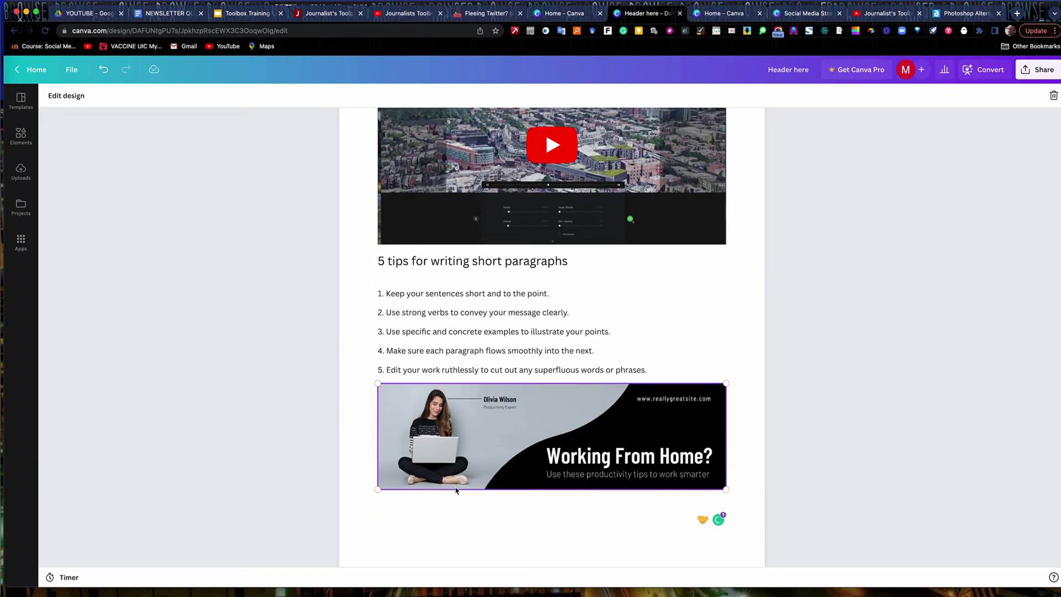
Step: Insert an empty four-by-four table on a new line below the banner
{"action": "left_click", "coordinate": [434, 526]}
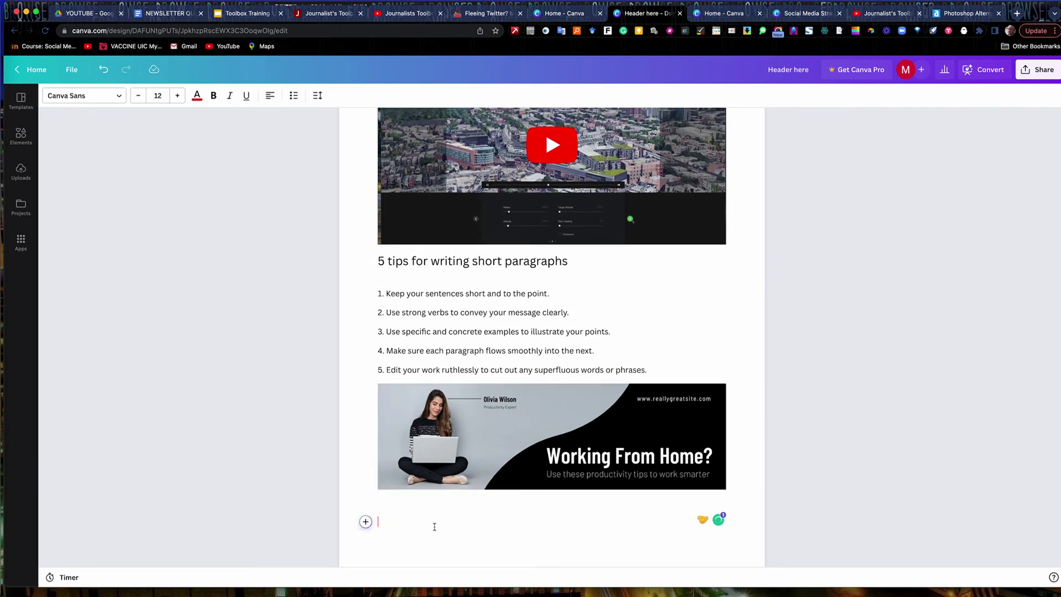
{"action": "left_click", "coordinate": [365, 523]}
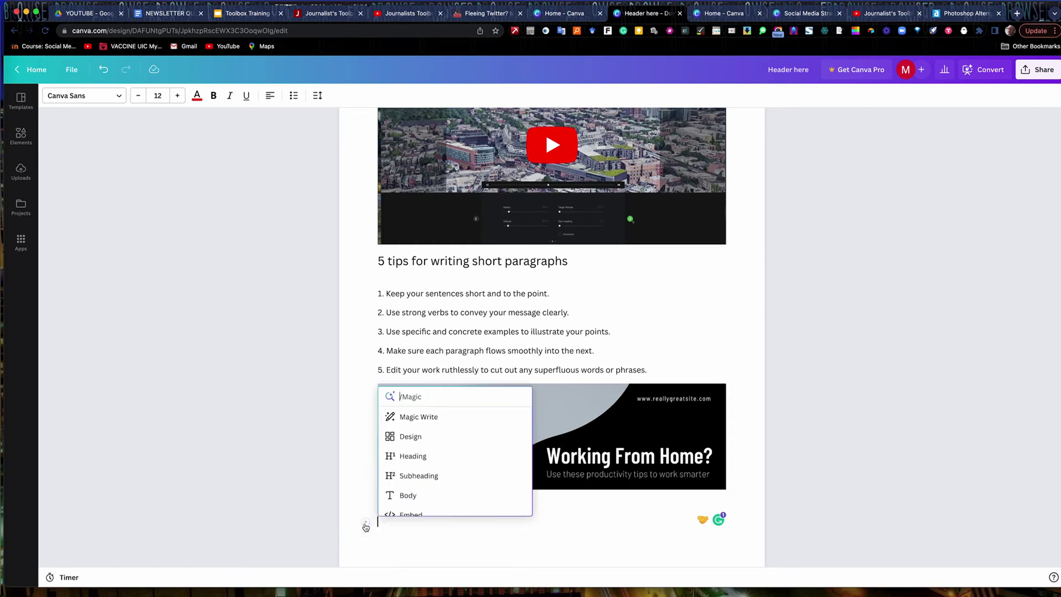
{"action": "scroll", "coordinate": [413, 490], "scroll_direction": "down", "scroll_amount": 5}
{"action": "scroll", "coordinate": [412, 491], "scroll_direction": "down", "scroll_amount": 1}
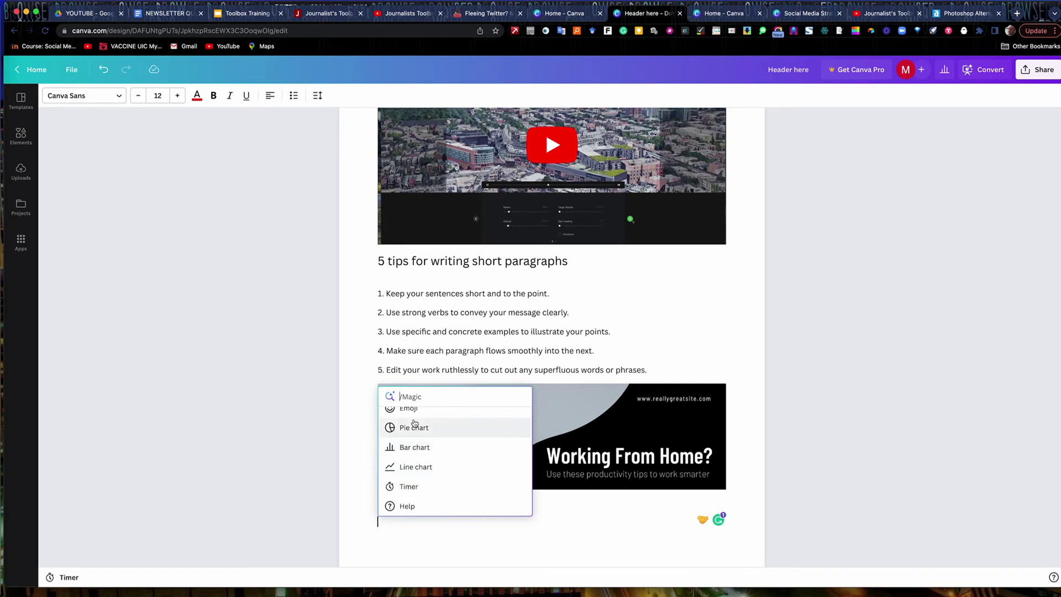
{"action": "scroll", "coordinate": [409, 446], "scroll_direction": "up", "scroll_amount": 2}
{"action": "scroll", "coordinate": [404, 446], "scroll_direction": "down", "scroll_amount": 2}
{"action": "scroll", "coordinate": [414, 490], "scroll_direction": "up", "scroll_amount": 3}
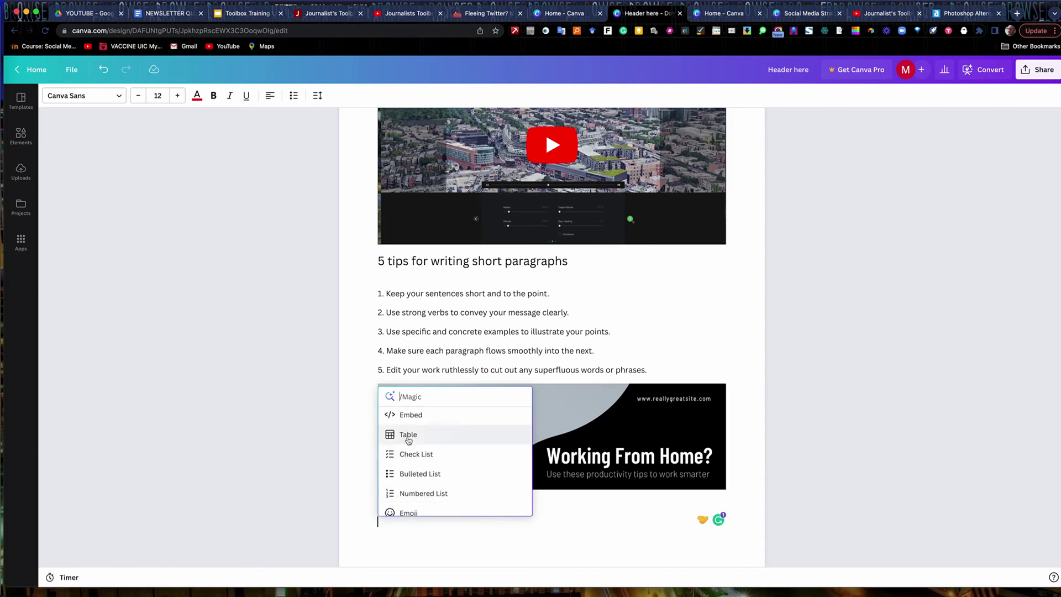
{"action": "left_click", "coordinate": [409, 436]}
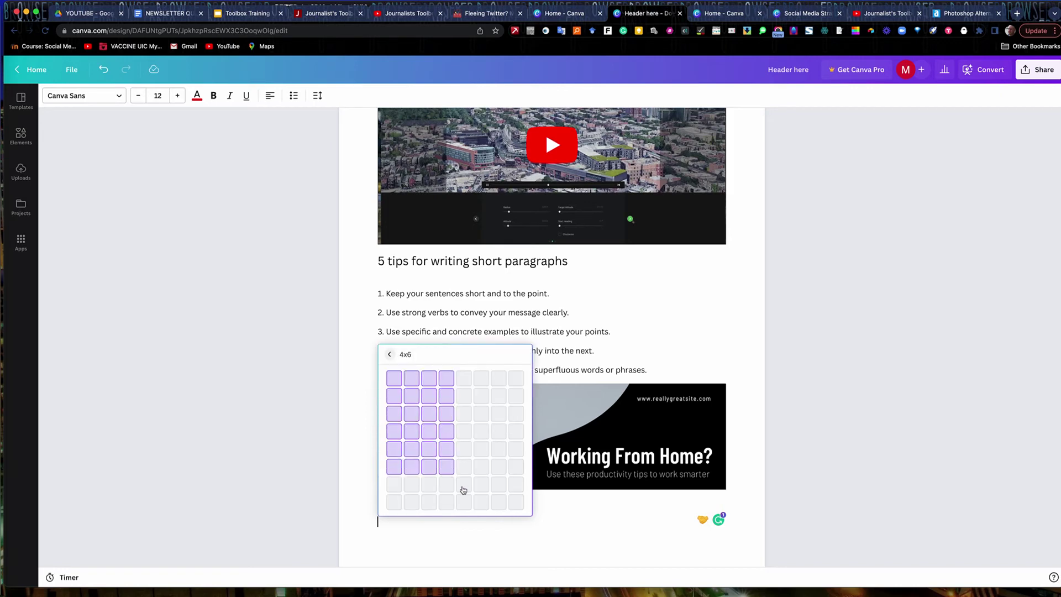
{"action": "left_click", "coordinate": [446, 431]}
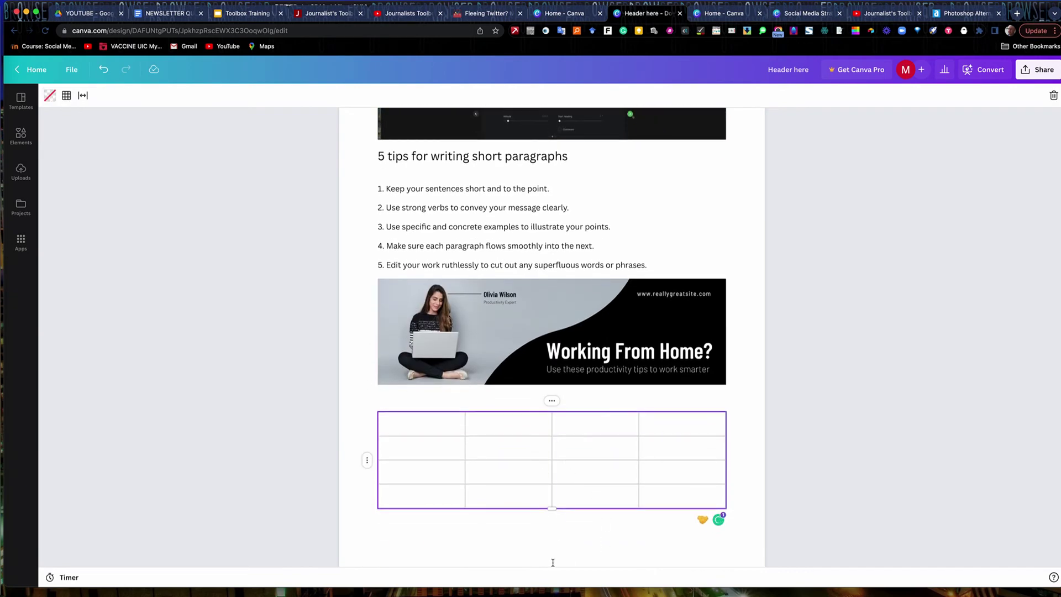
{"action": "scroll", "coordinate": [552, 563], "scroll_direction": "up", "scroll_amount": 5}
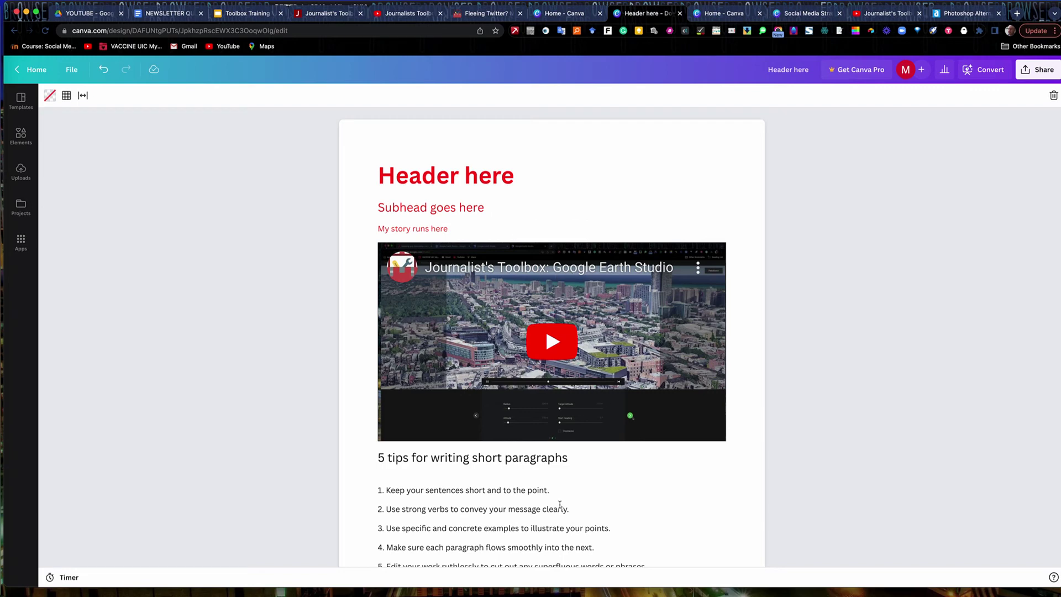
{"action": "scroll", "coordinate": [559, 502], "scroll_direction": "down", "scroll_amount": 4}
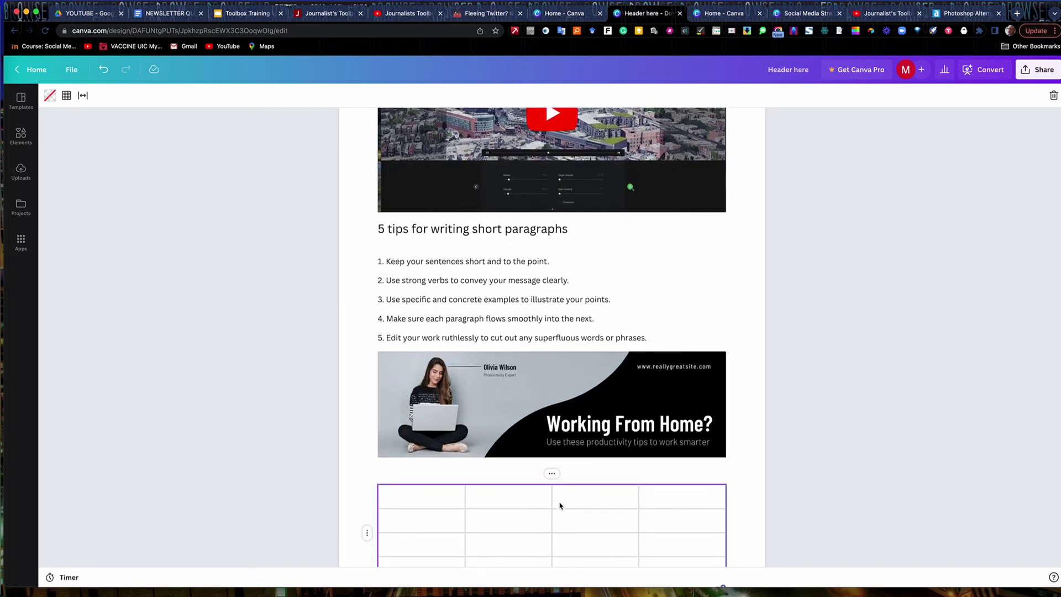
{"action": "scroll", "coordinate": [560, 502], "scroll_direction": "up", "scroll_amount": 4}
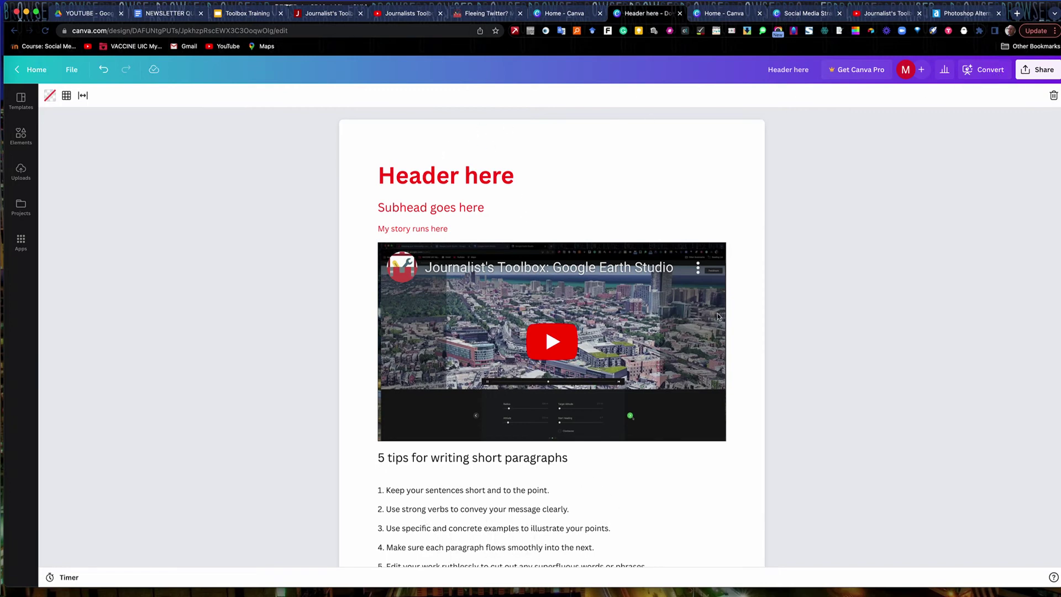
{"action": "scroll", "coordinate": [475, 456], "scroll_direction": "down", "scroll_amount": 3}
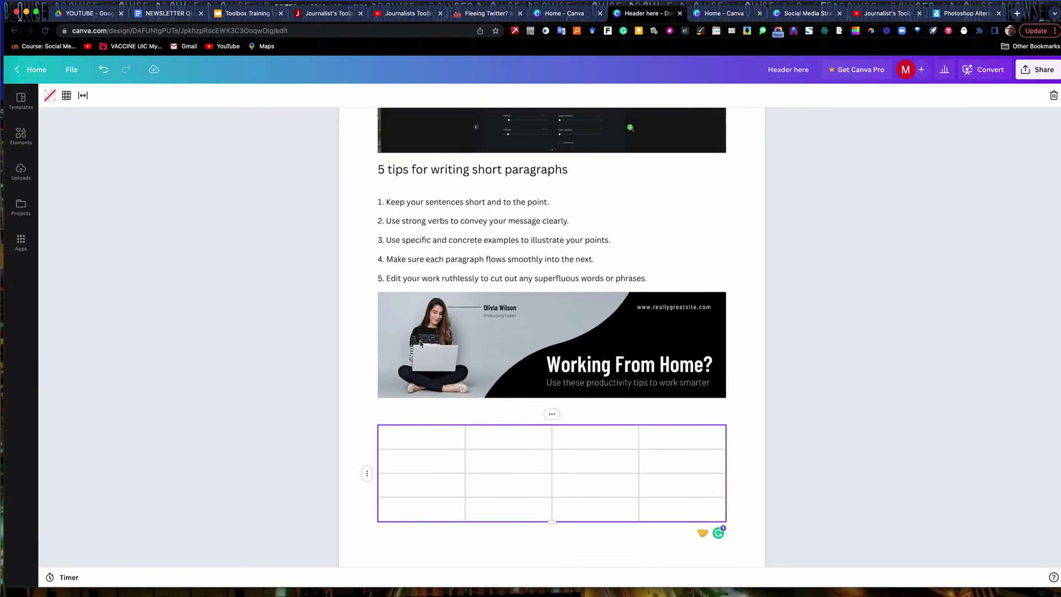
{"action": "scroll", "coordinate": [507, 463], "scroll_direction": "up", "scroll_amount": 4}
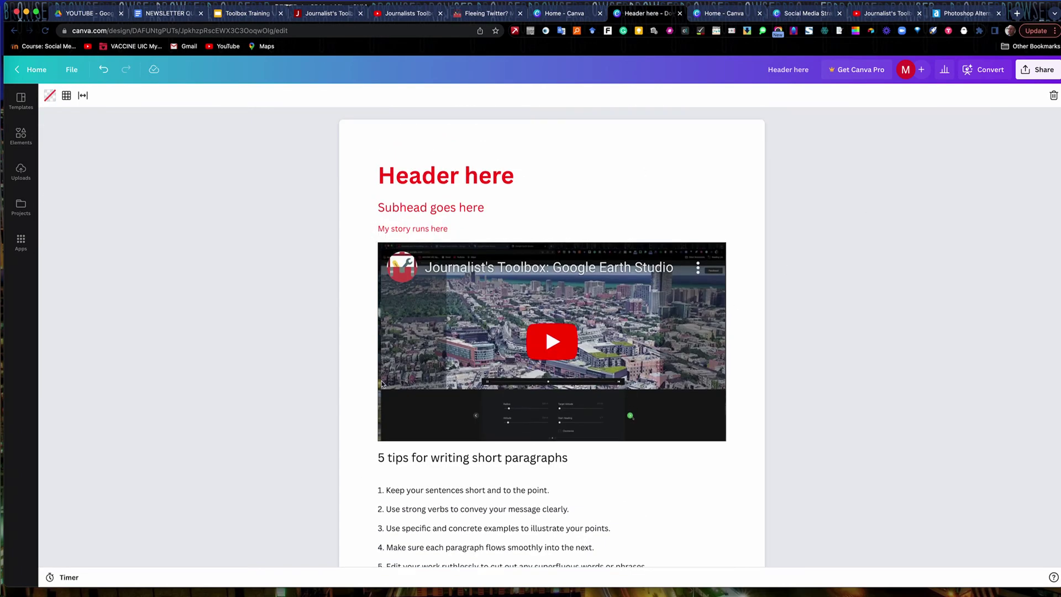
{"action": "scroll", "coordinate": [371, 473], "scroll_direction": "down", "scroll_amount": 5}
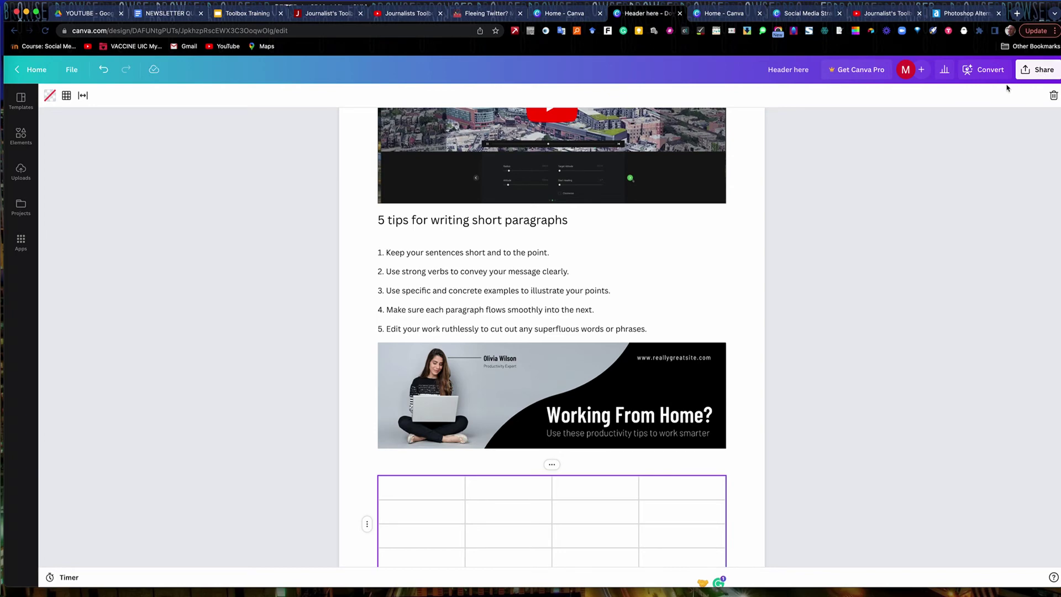
Step: Remove the added recipient and set link sharing to 'Anyone with the link' with Can edit
{"action": "left_click", "coordinate": [1041, 72]}
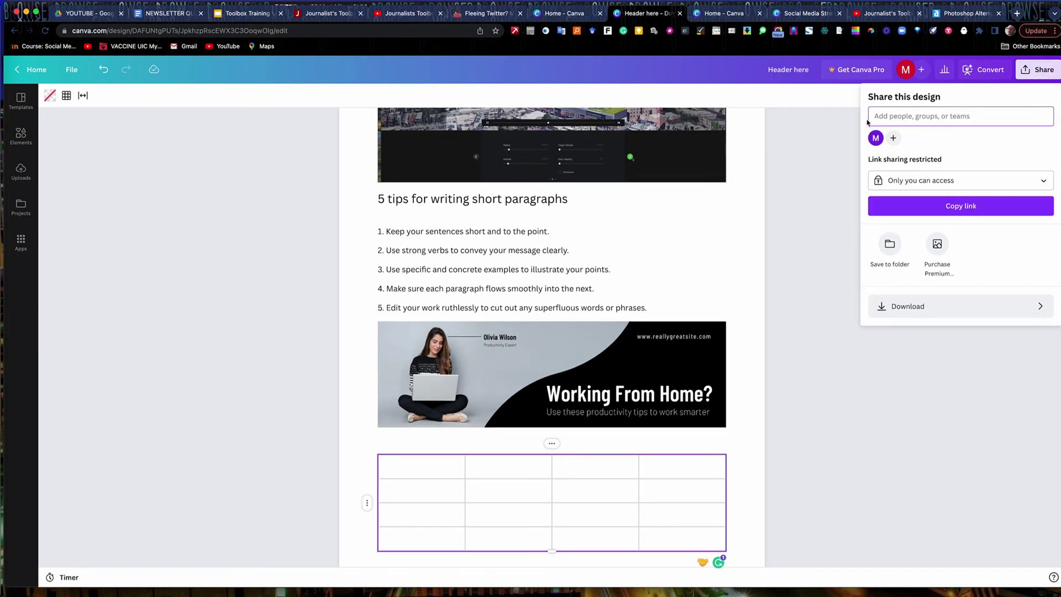
{"action": "type", "text": "PRACTICE DOC"}
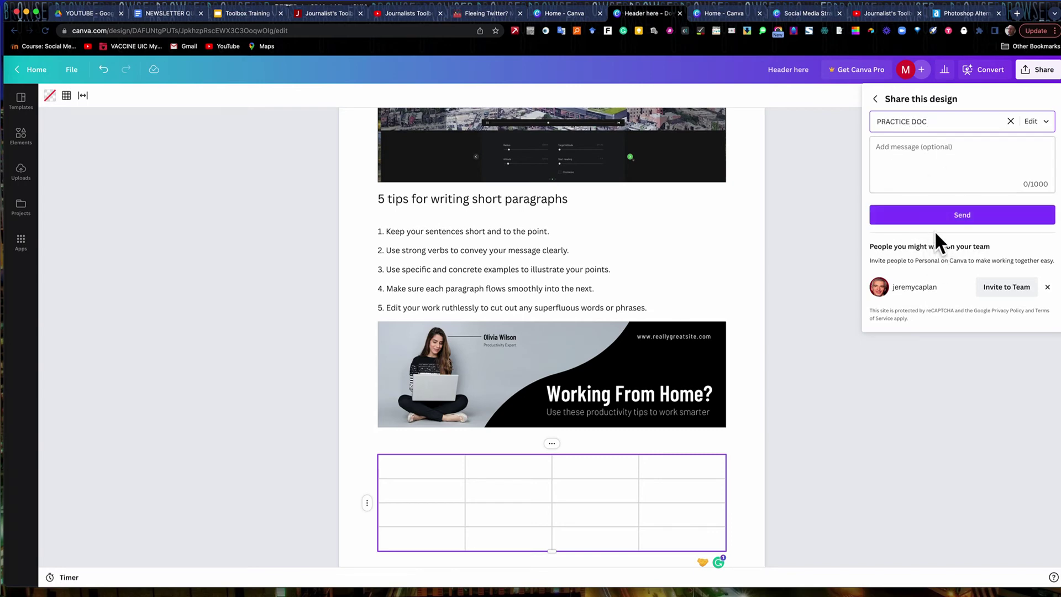
{"action": "left_click", "coordinate": [969, 215]}
{"action": "left_click", "coordinate": [1047, 287]}
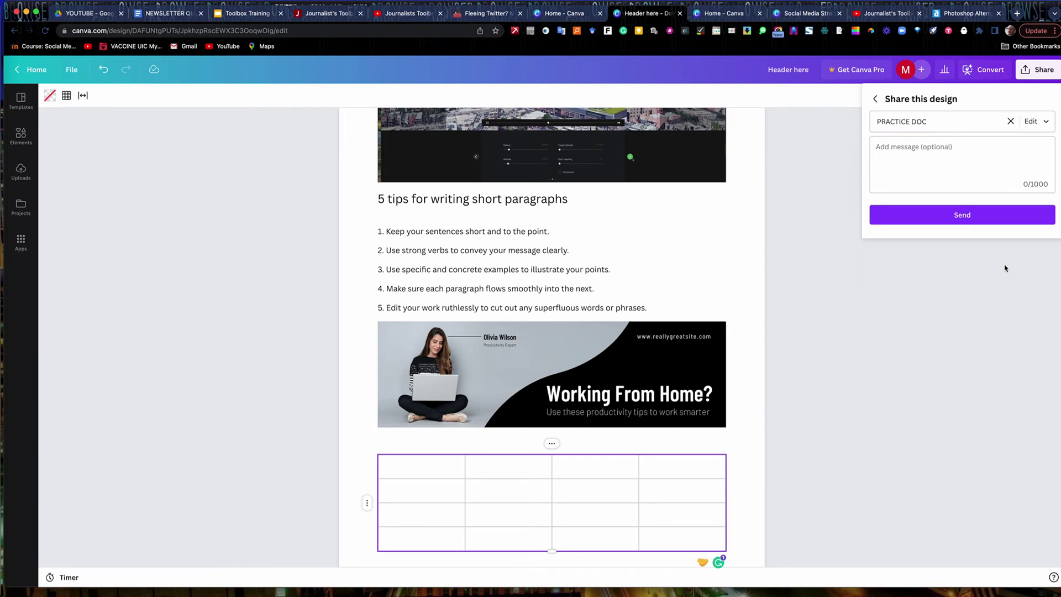
{"action": "left_click", "coordinate": [1011, 121]}
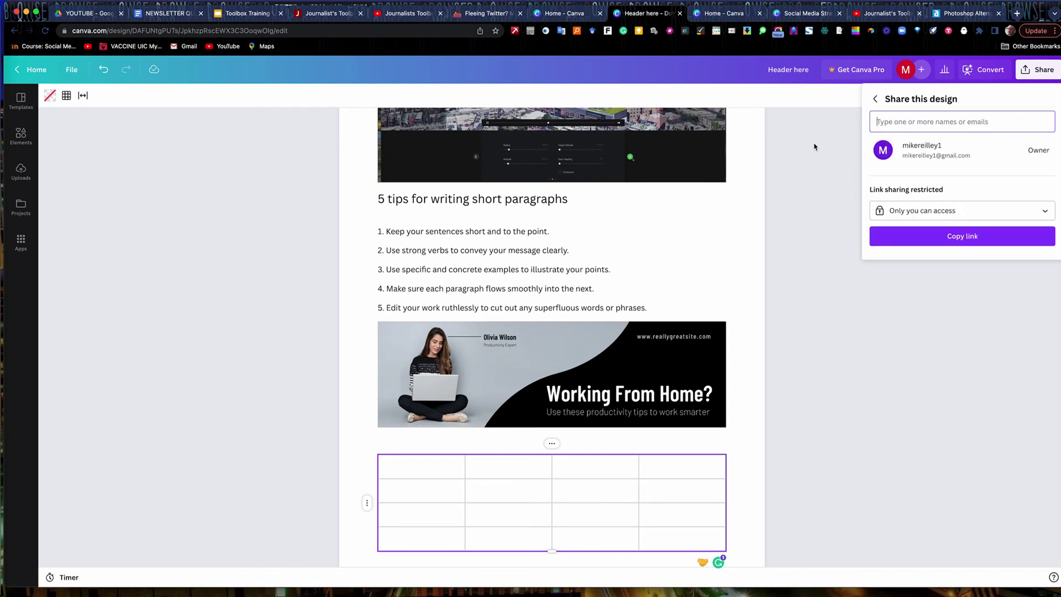
{"action": "left_click", "coordinate": [920, 210]}
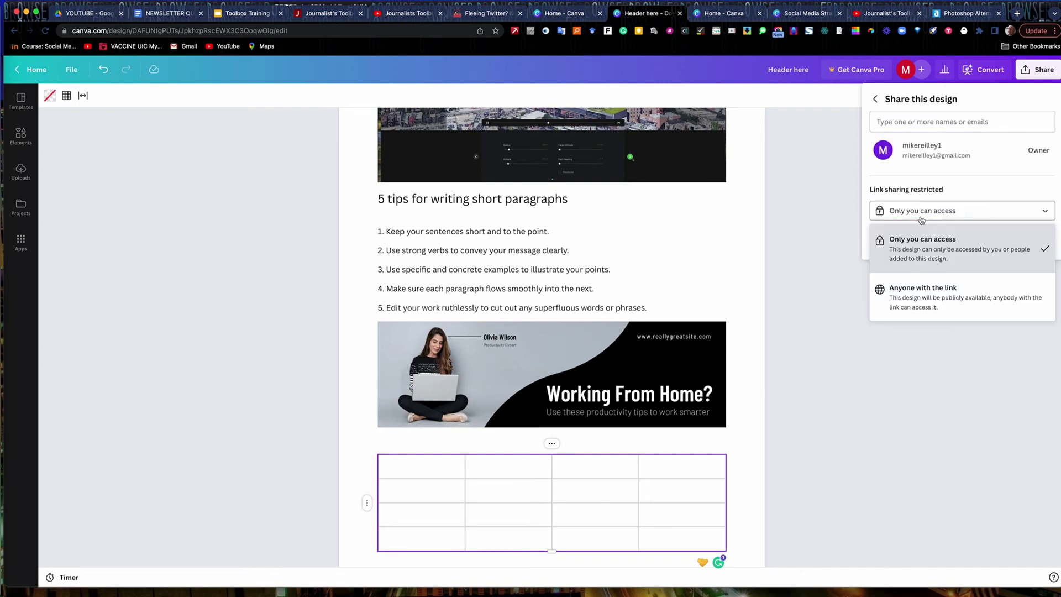
{"action": "left_click", "coordinate": [919, 293]}
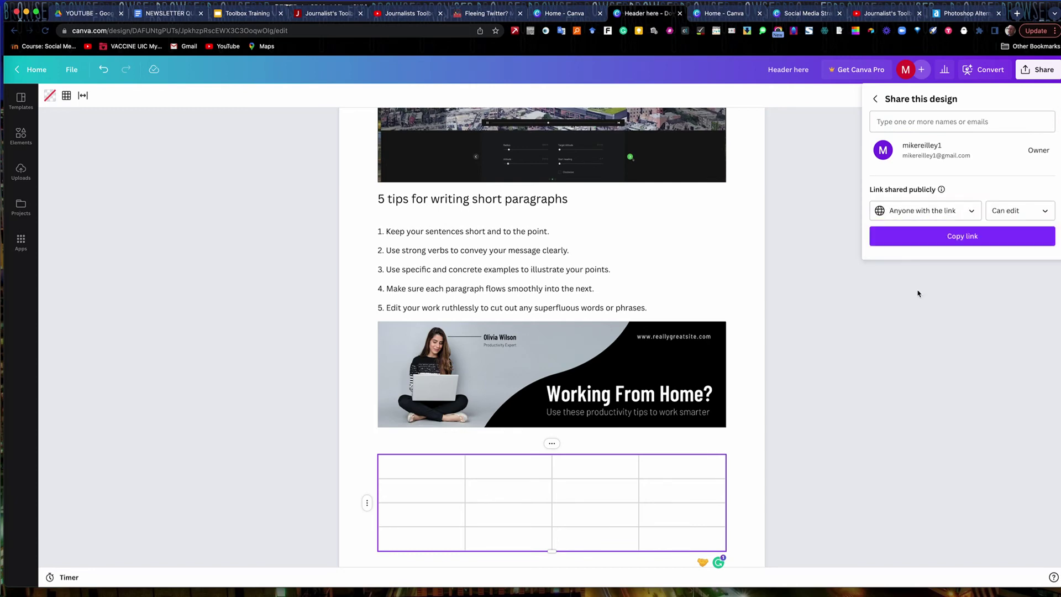
Step: Browse the Elements library of tables, charts, graphics and photos, then return to the header text
{"action": "left_click", "coordinate": [21, 134]}
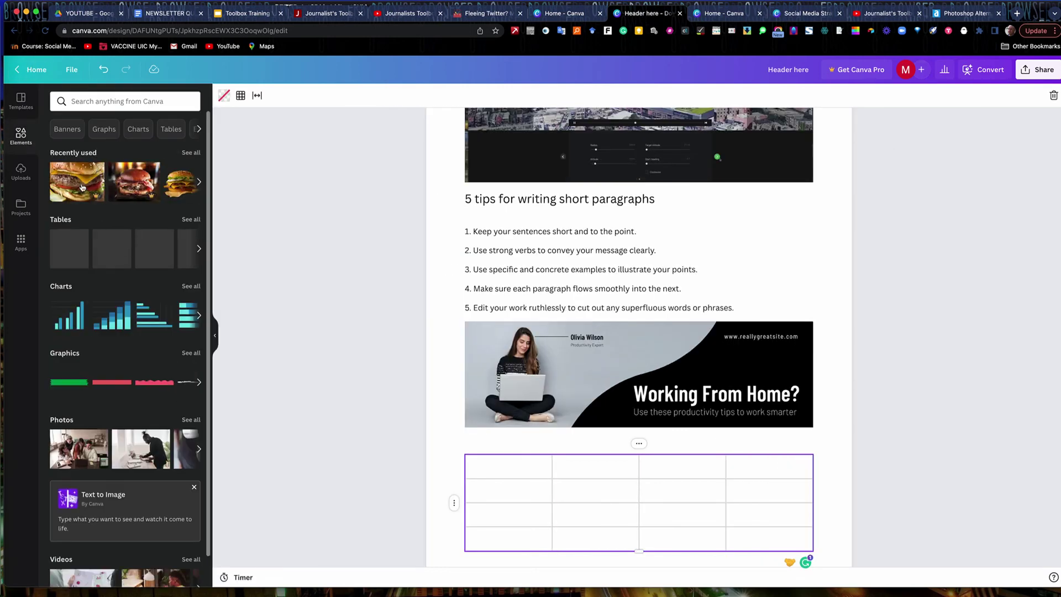
{"action": "scroll", "coordinate": [112, 391], "scroll_direction": "down", "scroll_amount": 1}
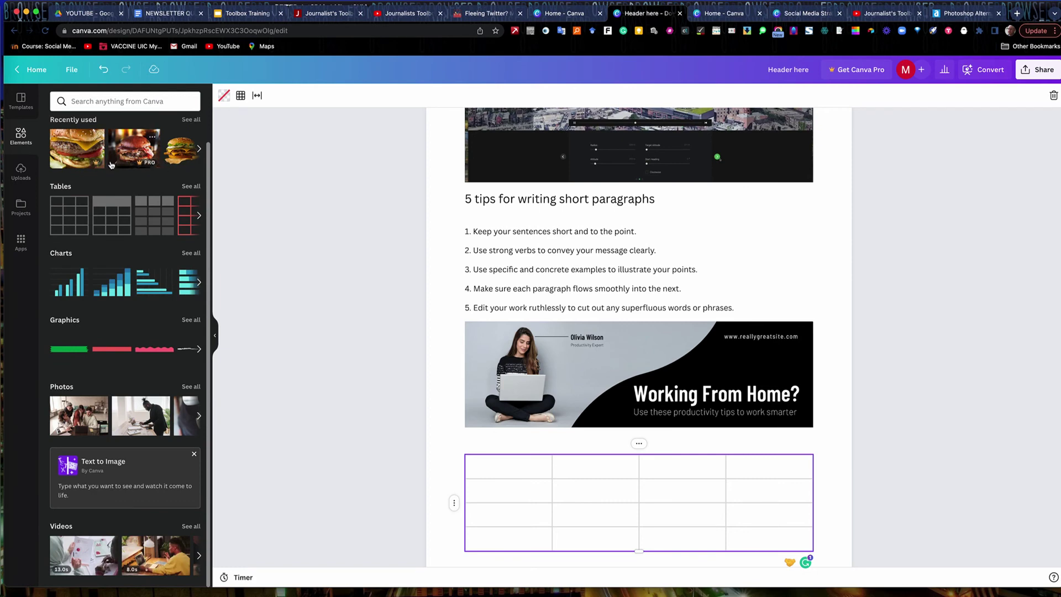
{"action": "scroll", "coordinate": [149, 332], "scroll_direction": "up", "scroll_amount": 1}
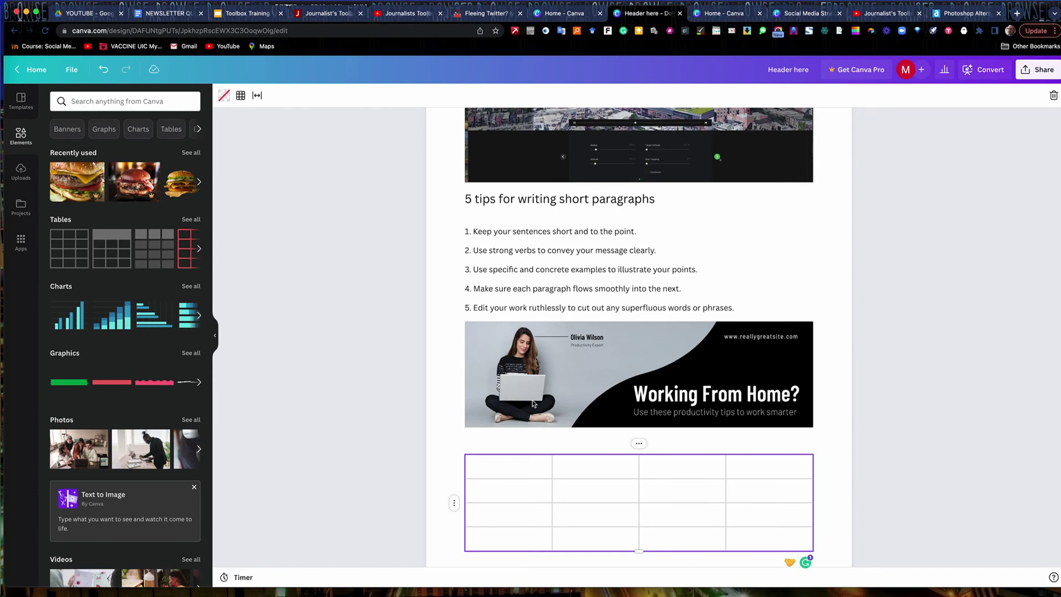
{"action": "scroll", "coordinate": [533, 400], "scroll_direction": "down", "scroll_amount": 1}
{"action": "scroll", "coordinate": [532, 401], "scroll_direction": "up", "scroll_amount": 7}
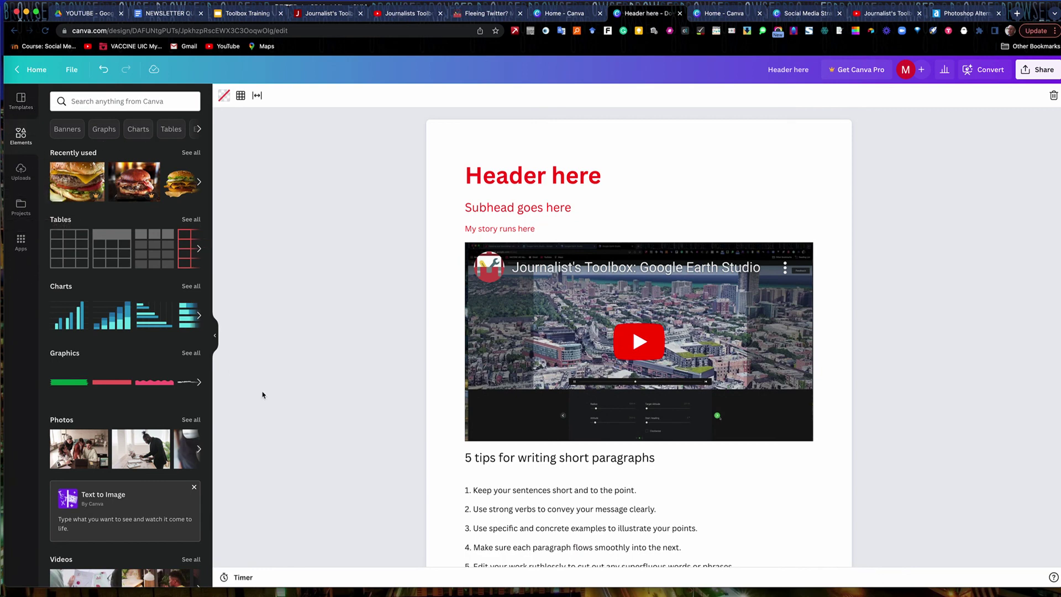
{"action": "left_click", "coordinate": [750, 172]}
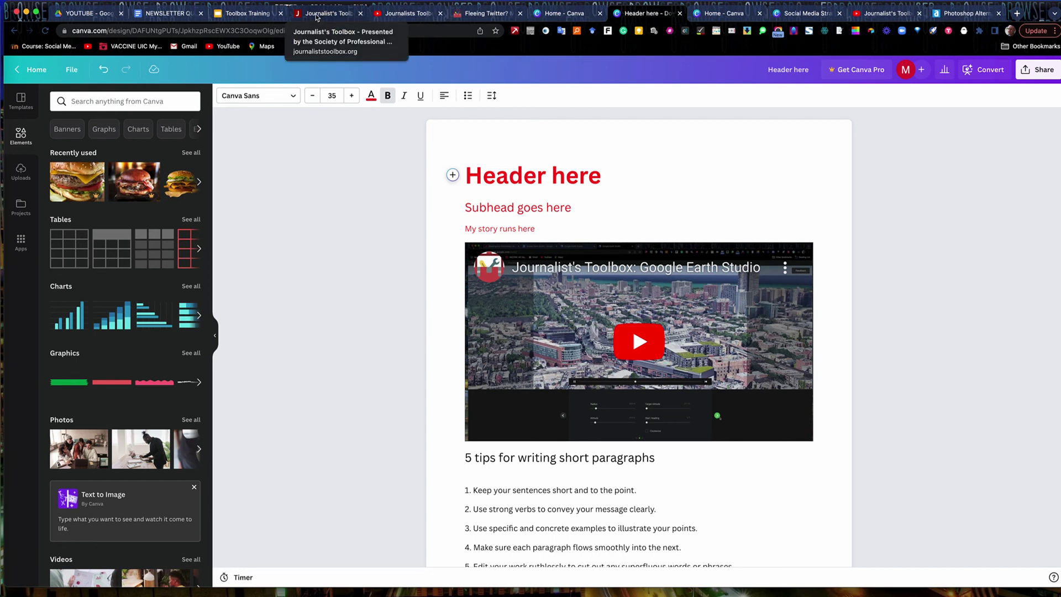
Step: Insert a dark red heart emoji, found by searching 'heart', on the empty line below the table
{"action": "scroll", "coordinate": [682, 427], "scroll_direction": "down", "scroll_amount": 2}
{"action": "scroll", "coordinate": [683, 428], "scroll_direction": "down", "scroll_amount": 5}
{"action": "left_click", "coordinate": [478, 531]}
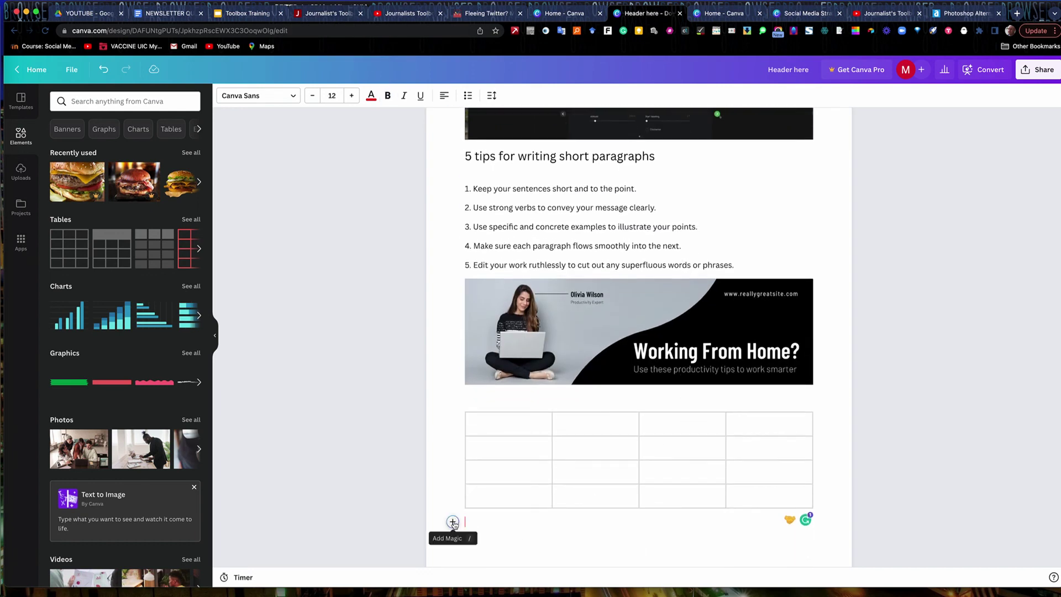
{"action": "left_click", "coordinate": [453, 523]}
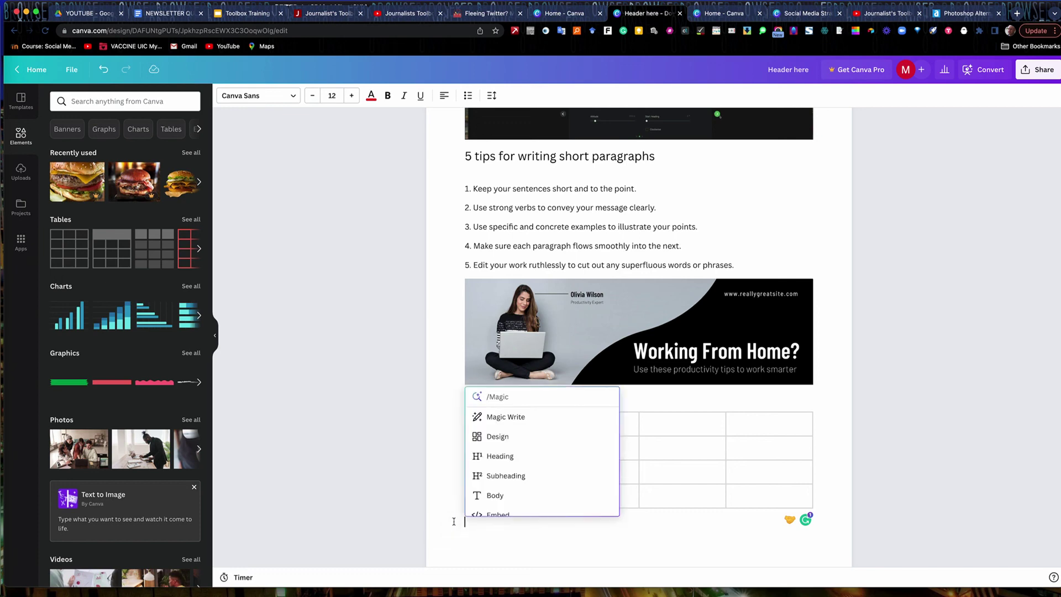
{"action": "type", "text": ":"}
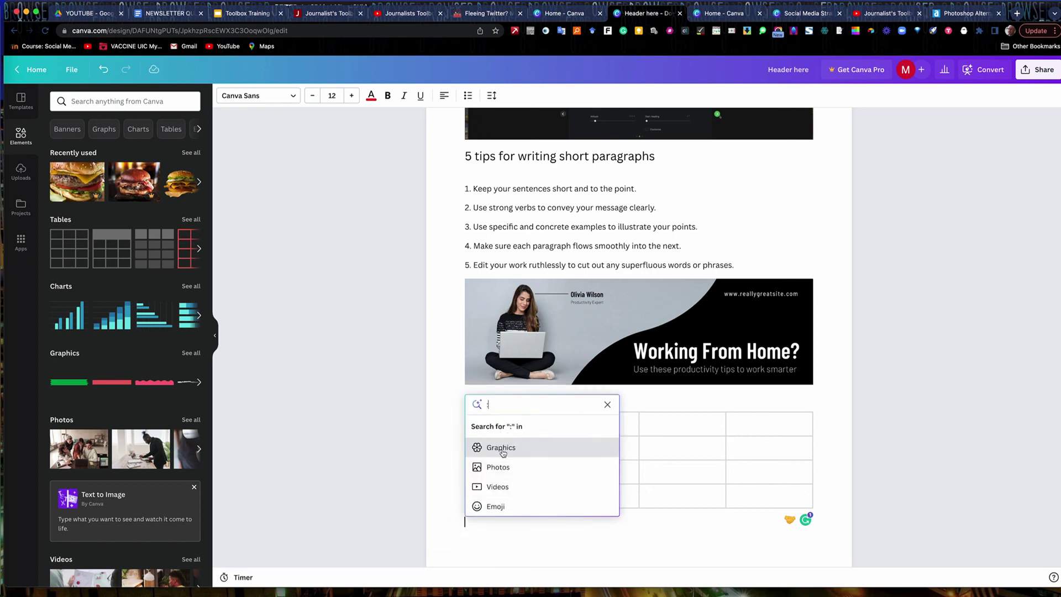
{"action": "left_click", "coordinate": [496, 507]}
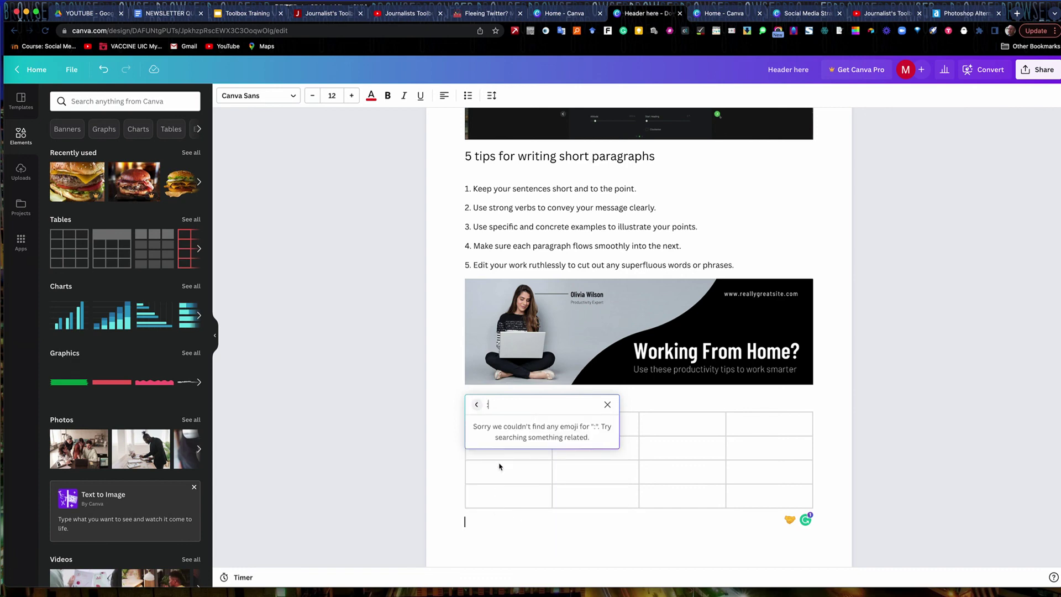
{"action": "type", "text": "poop"}
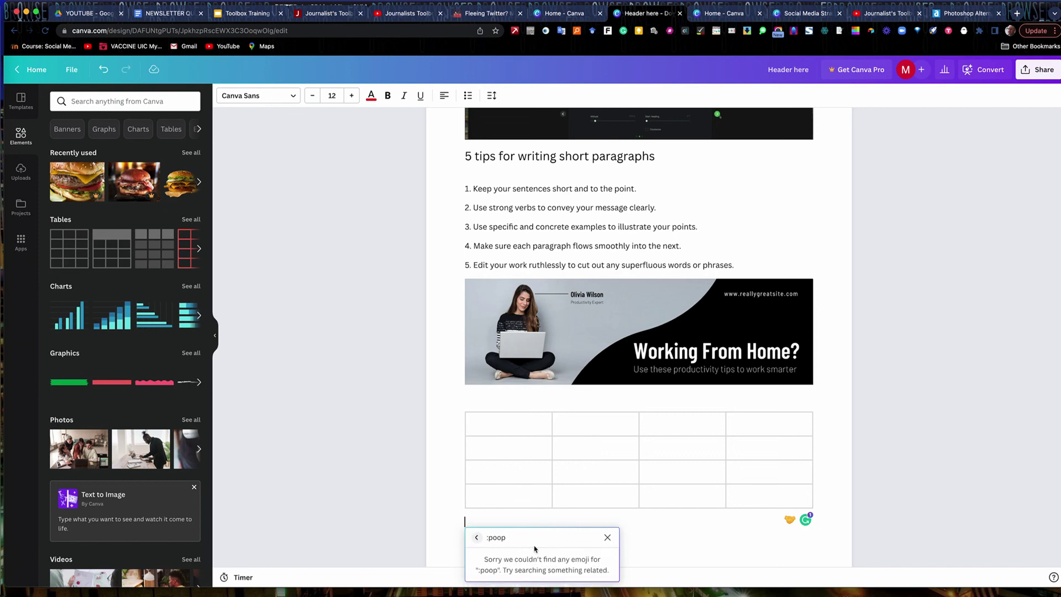
{"action": "left_click_drag", "start_coordinate": [533, 540], "coordinate": [488, 540]}
{"action": "type", "text": "heart"}
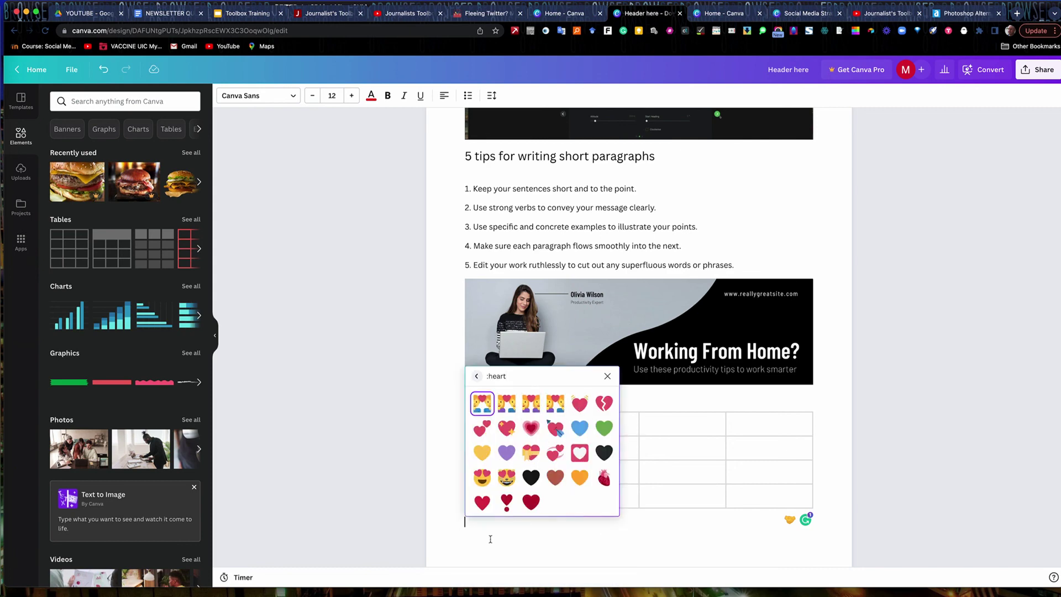
{"action": "left_click", "coordinate": [532, 503]}
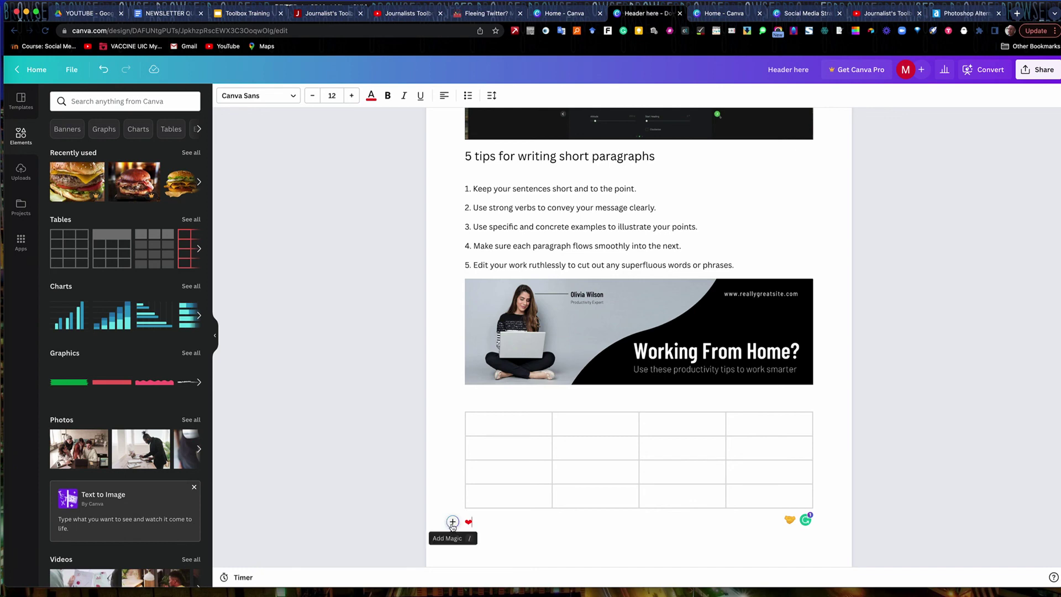
{"action": "scroll", "coordinate": [678, 434], "scroll_direction": "up", "scroll_amount": 5}
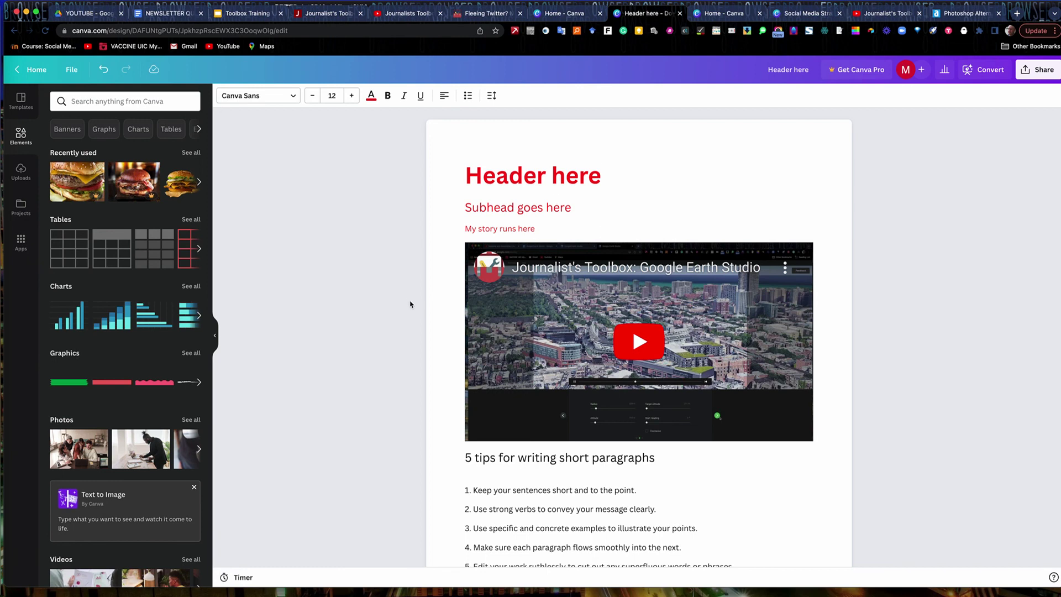
{"action": "left_click", "coordinate": [314, 15]}
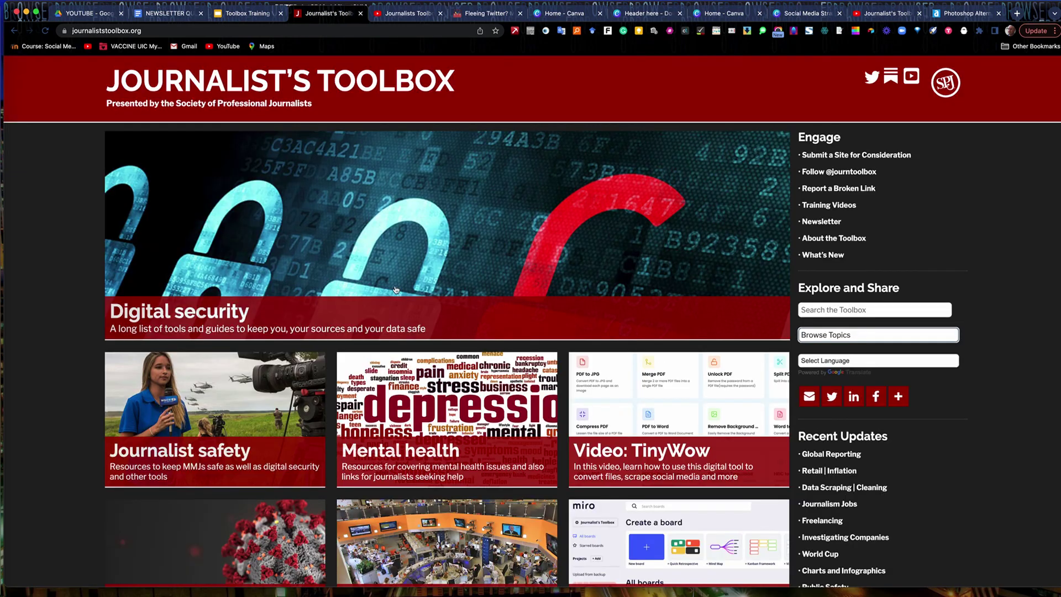
{"action": "scroll", "coordinate": [400, 299], "scroll_direction": "down", "scroll_amount": 5}
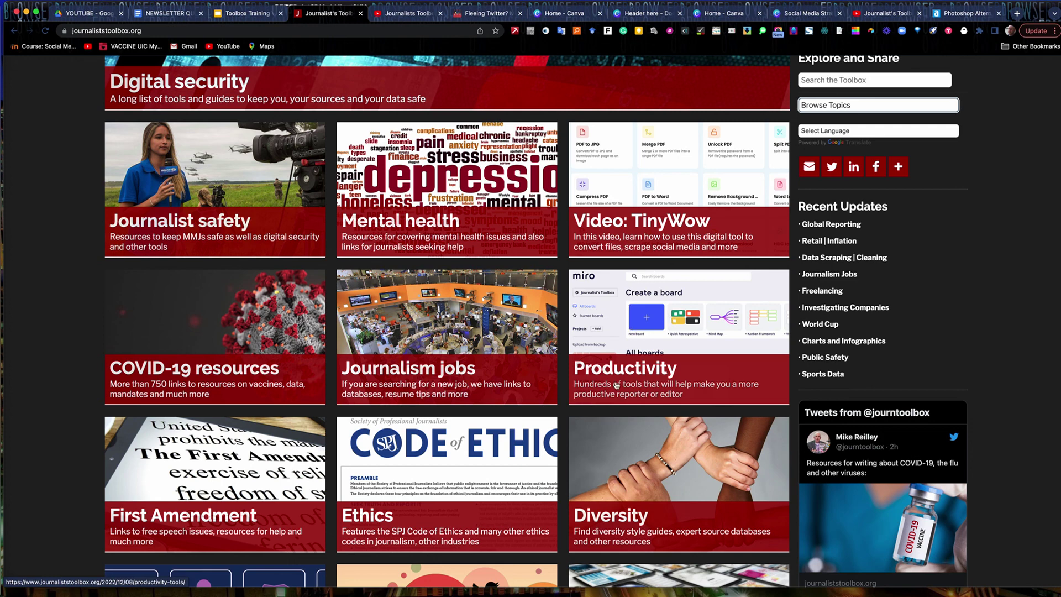
{"action": "scroll", "coordinate": [615, 386], "scroll_direction": "up", "scroll_amount": 5}
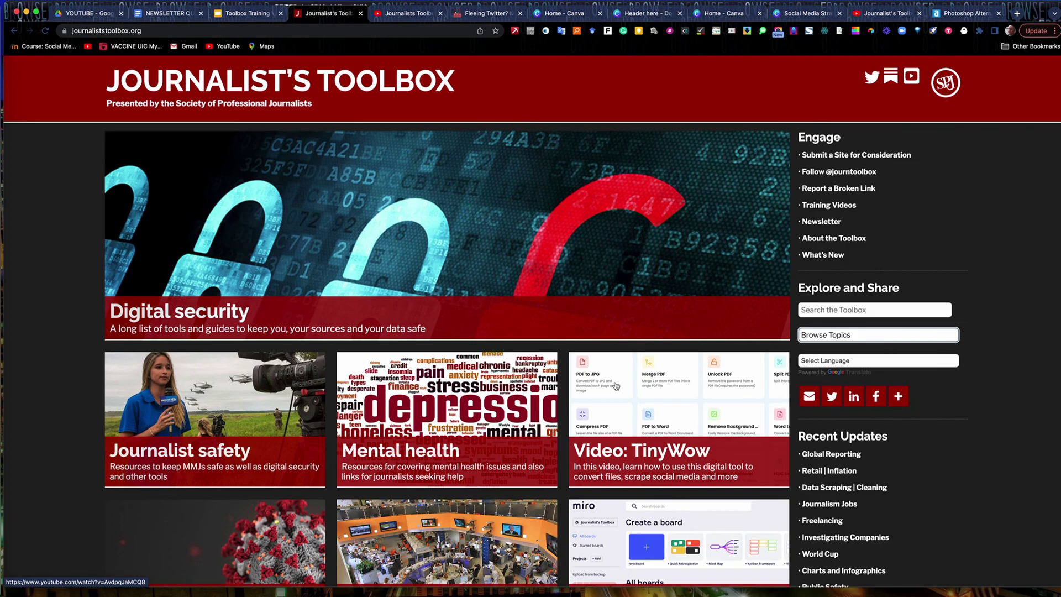